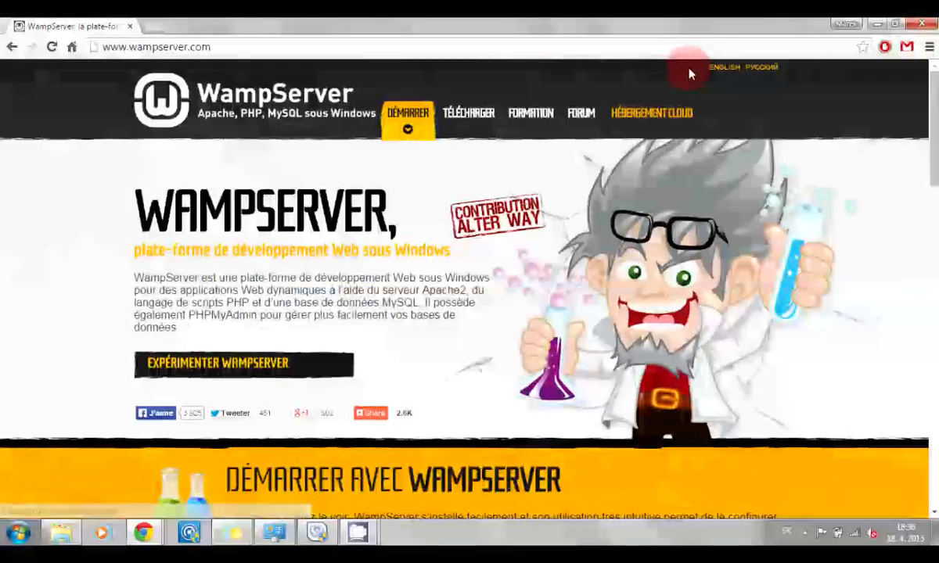
Switch the WampServer site to English and start the 32-bit WampServer 2.5 download
{"action": "left_click", "coordinate": [720, 70]}
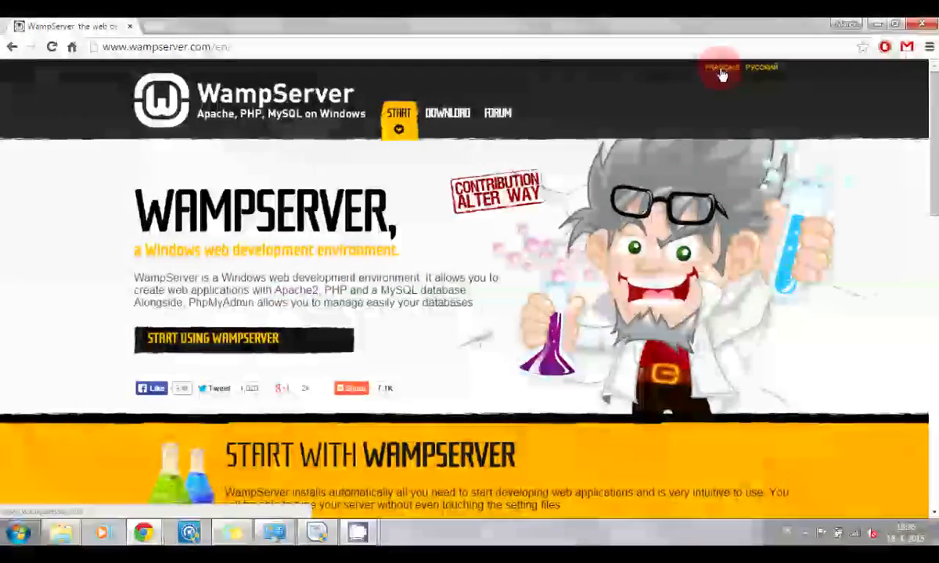
{"action": "left_click", "coordinate": [444, 117]}
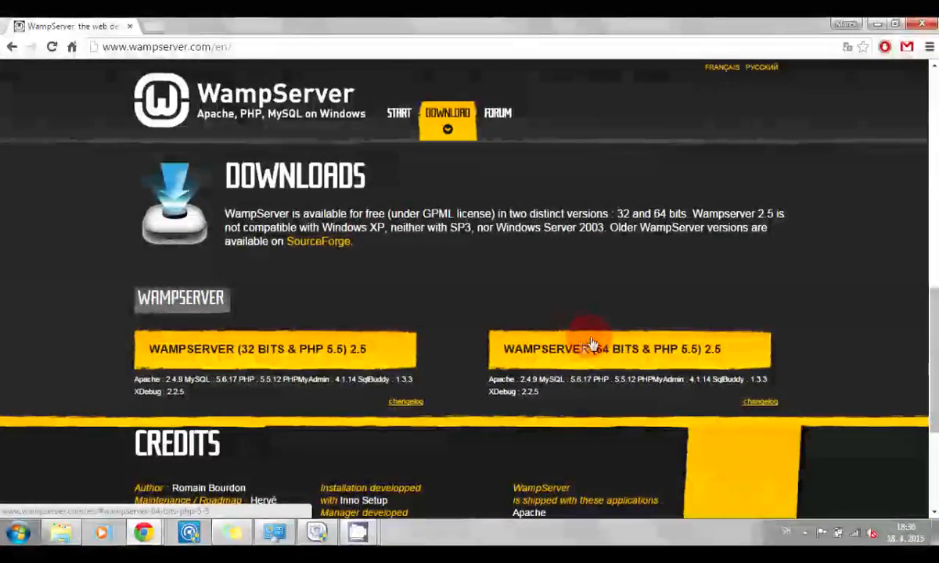
{"action": "left_click", "coordinate": [383, 350]}
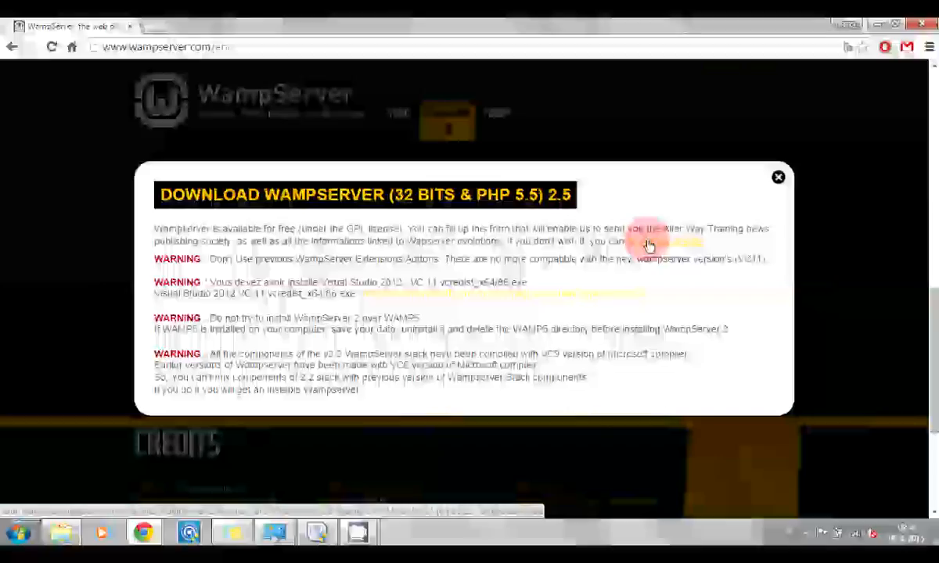
{"action": "left_click", "coordinate": [778, 177]}
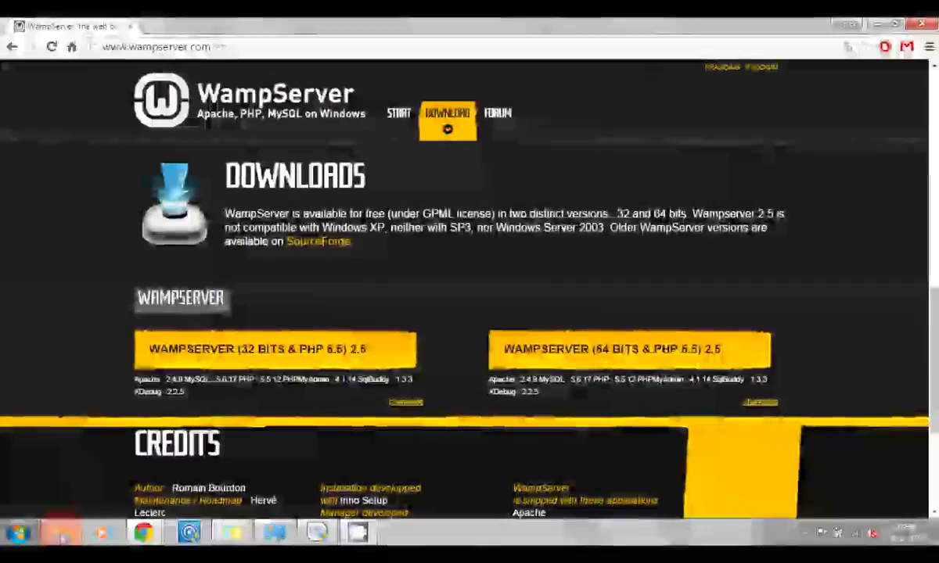
Run the downloaded WampServer 2.5 installer from the Downloads folder, allowing it past the warning
{"action": "mouse_move", "coordinate": [62, 536]}
{"action": "left_click", "coordinate": [57, 449]}
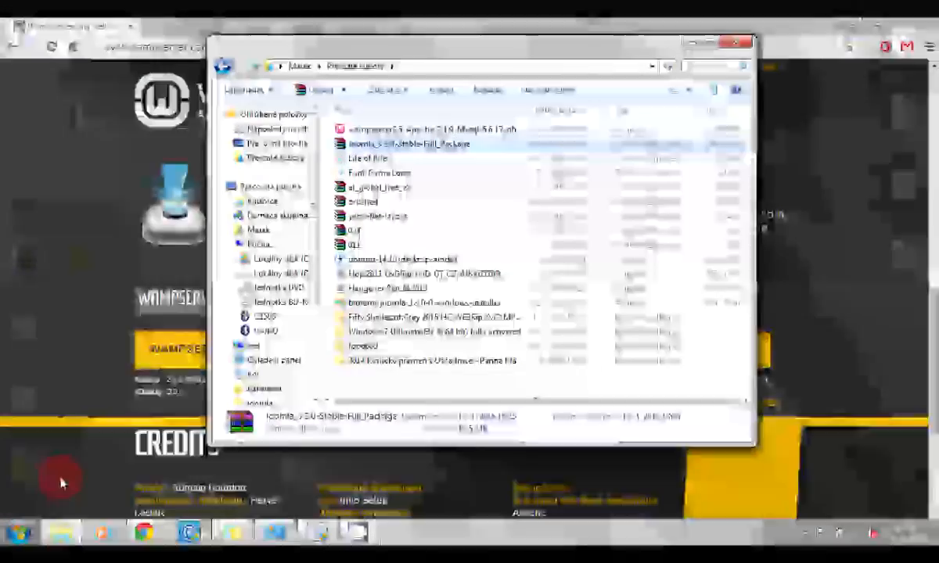
{"action": "double_click", "coordinate": [363, 129]}
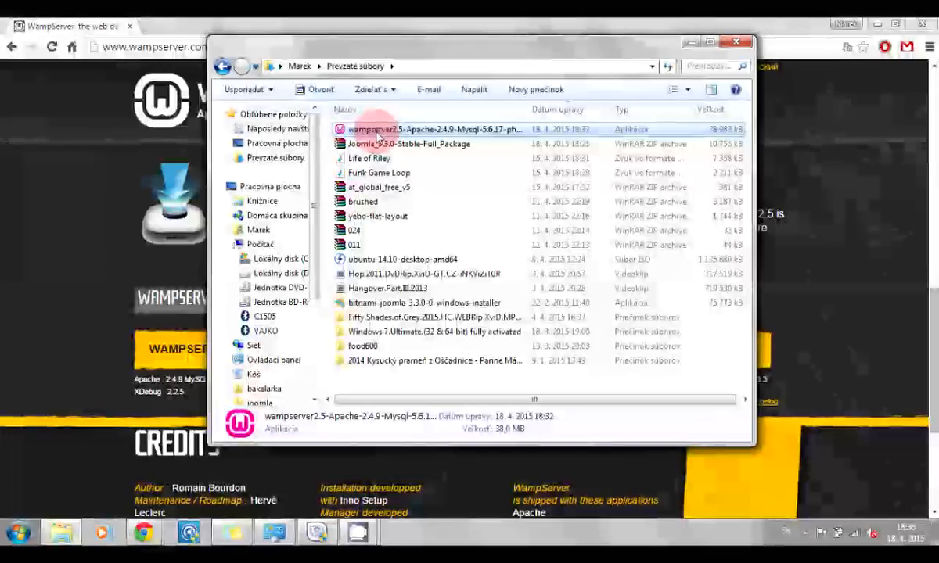
{"action": "left_click", "coordinate": [509, 283]}
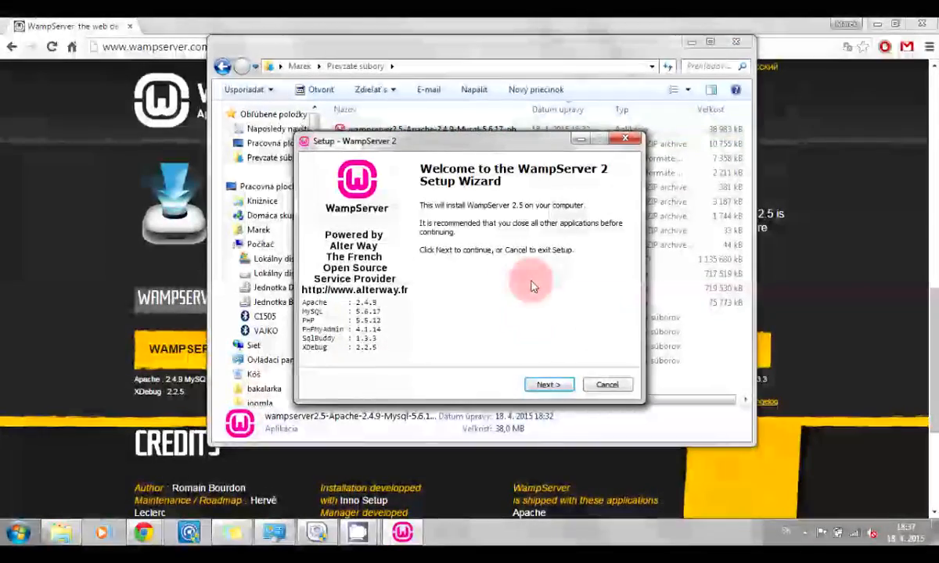
Accept the licence, keep c:\wamp as destination, skip extra icons, and start installing
{"action": "left_click", "coordinate": [545, 384]}
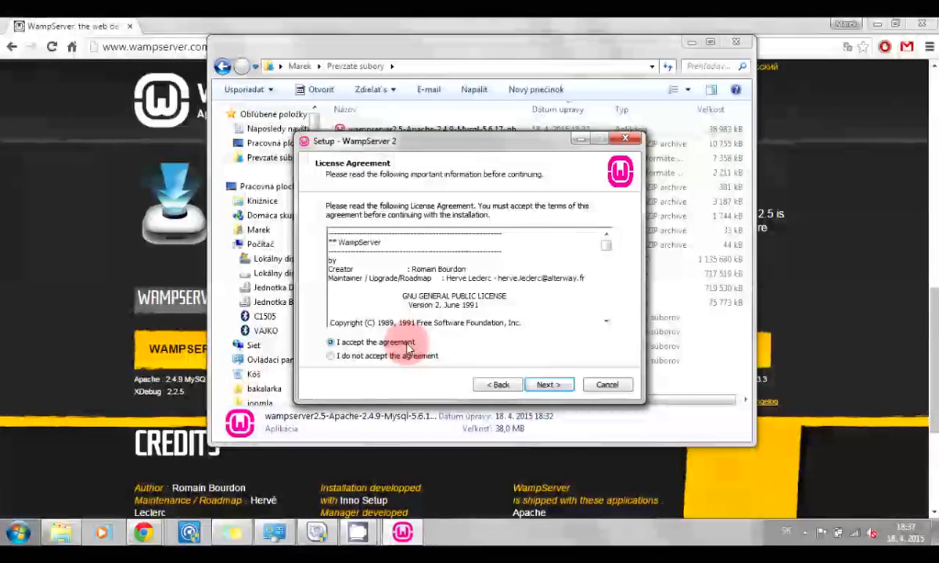
{"action": "left_click", "coordinate": [548, 384]}
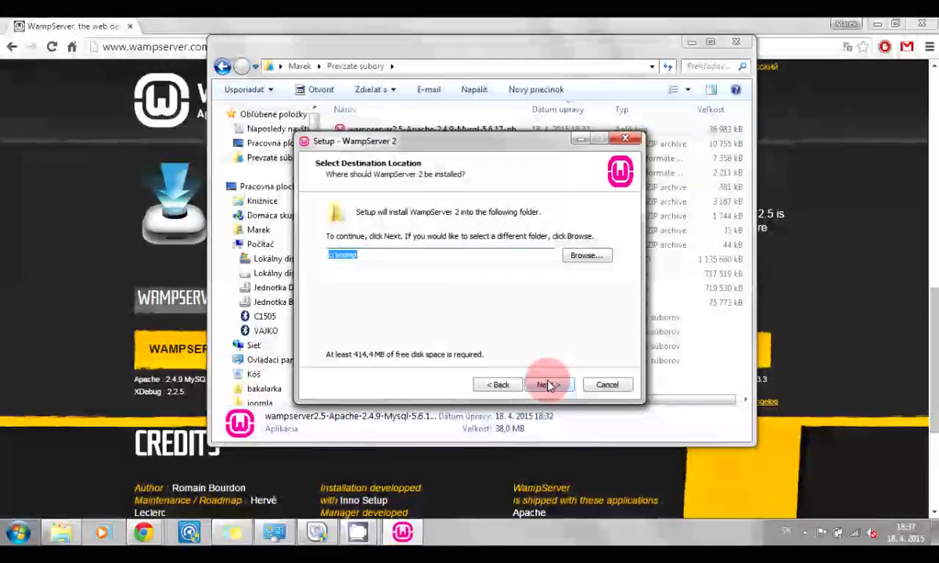
{"action": "left_click", "coordinate": [356, 260]}
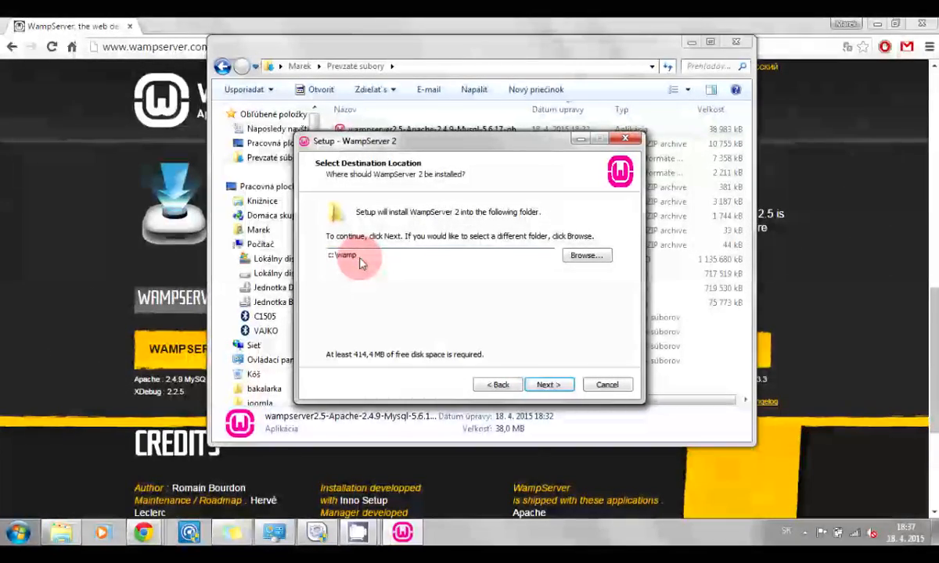
{"action": "left_click", "coordinate": [546, 383]}
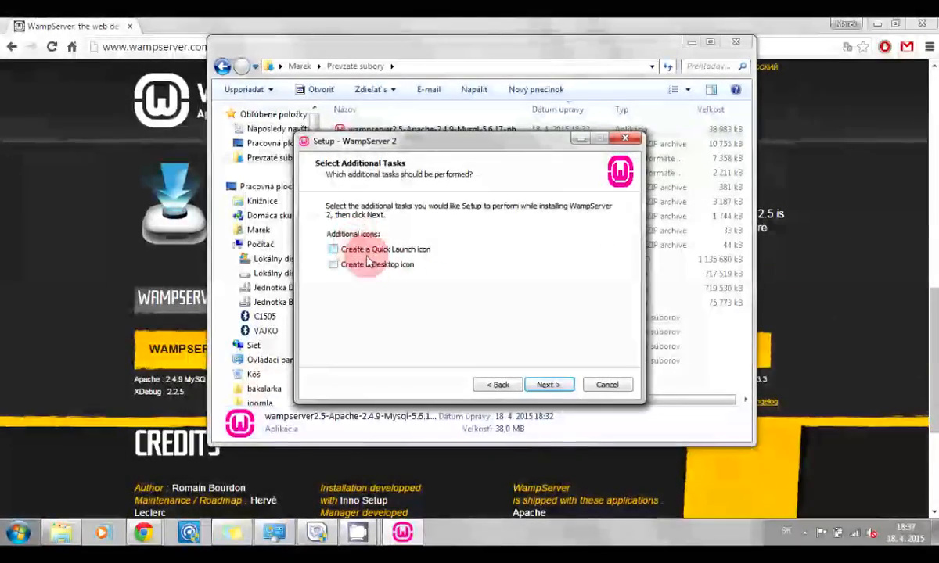
{"action": "left_click", "coordinate": [545, 385]}
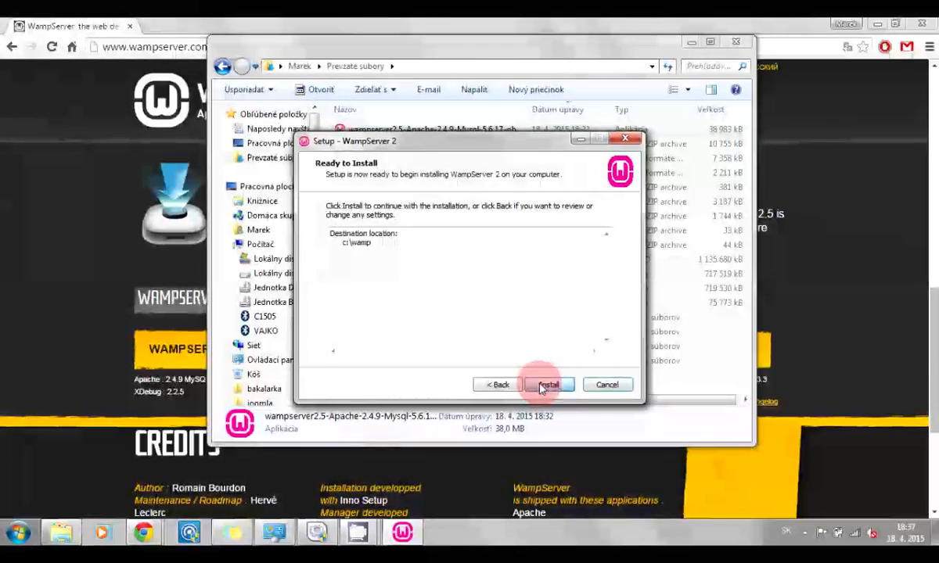
{"action": "left_click", "coordinate": [545, 385]}
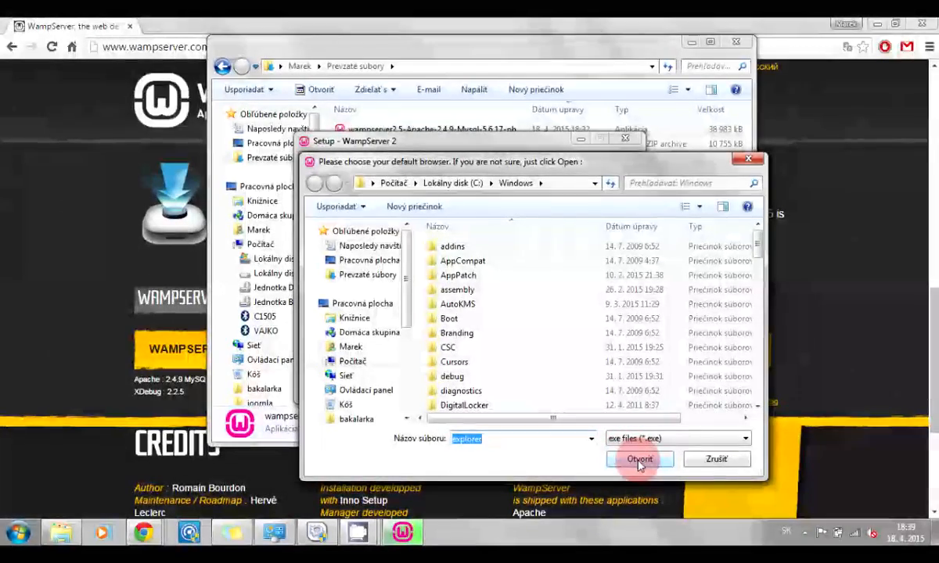
Accept explorer as the default browser and keep the localhost SMTP and default e-mail settings
{"action": "left_click", "coordinate": [639, 462]}
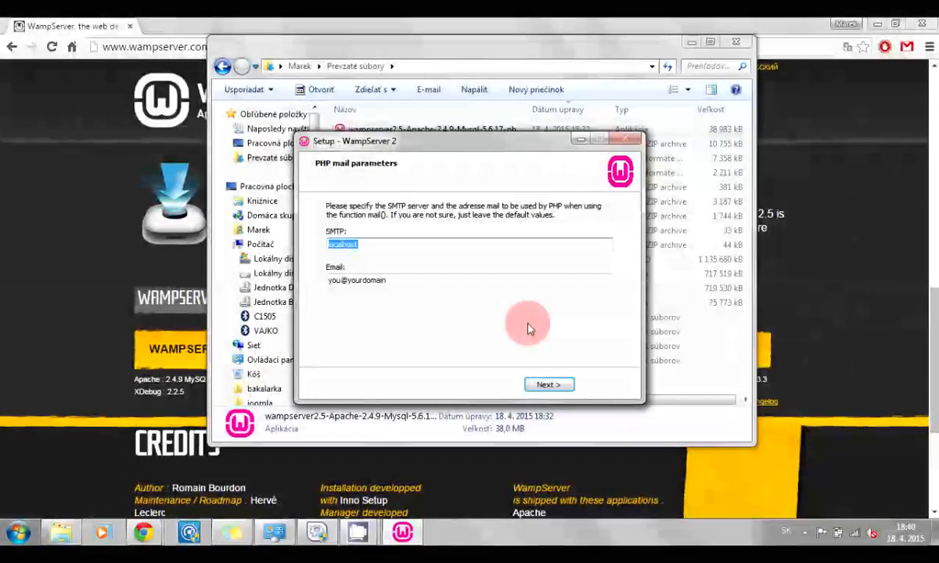
{"action": "left_click", "coordinate": [546, 386]}
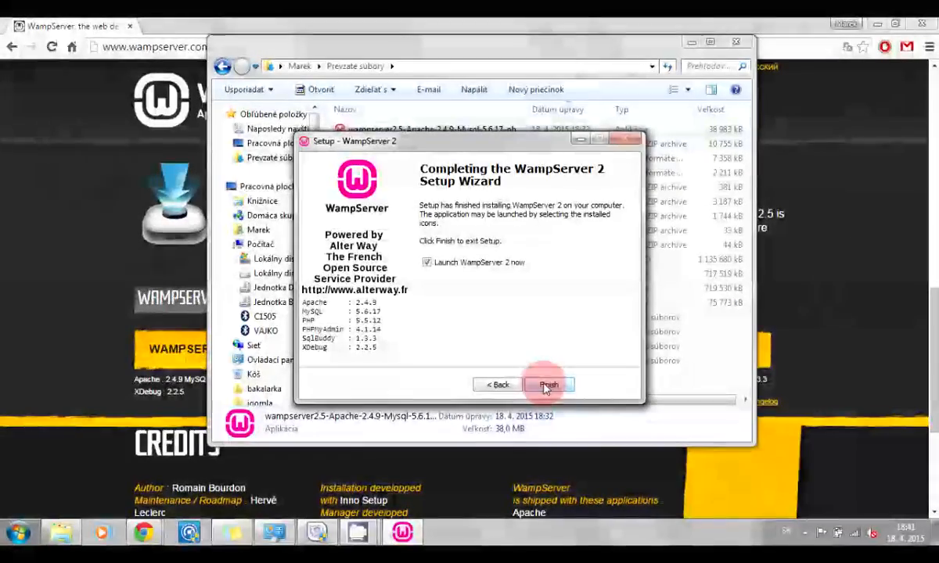
Finish setup and start the WampServer services from the tray menu
{"action": "left_click", "coordinate": [545, 385]}
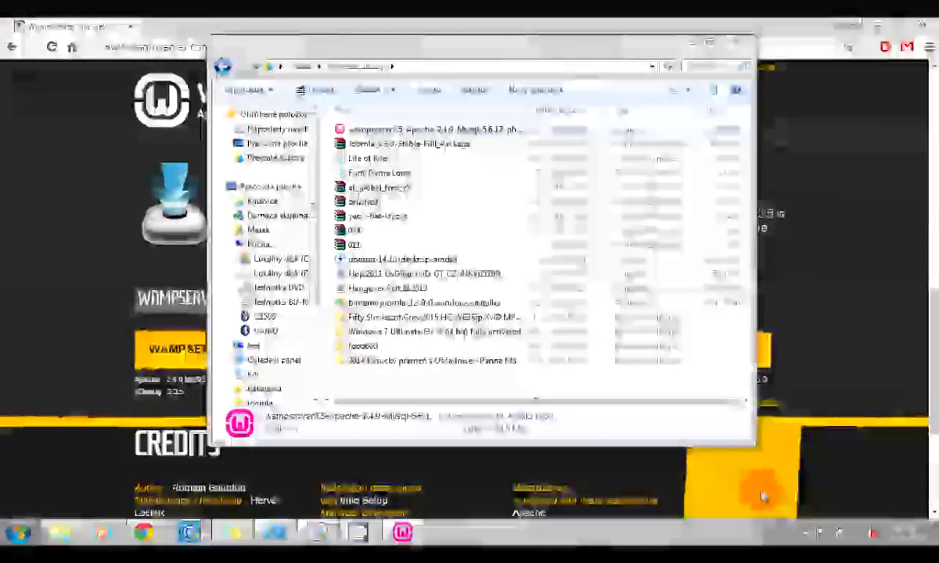
{"action": "left_click", "coordinate": [802, 535]}
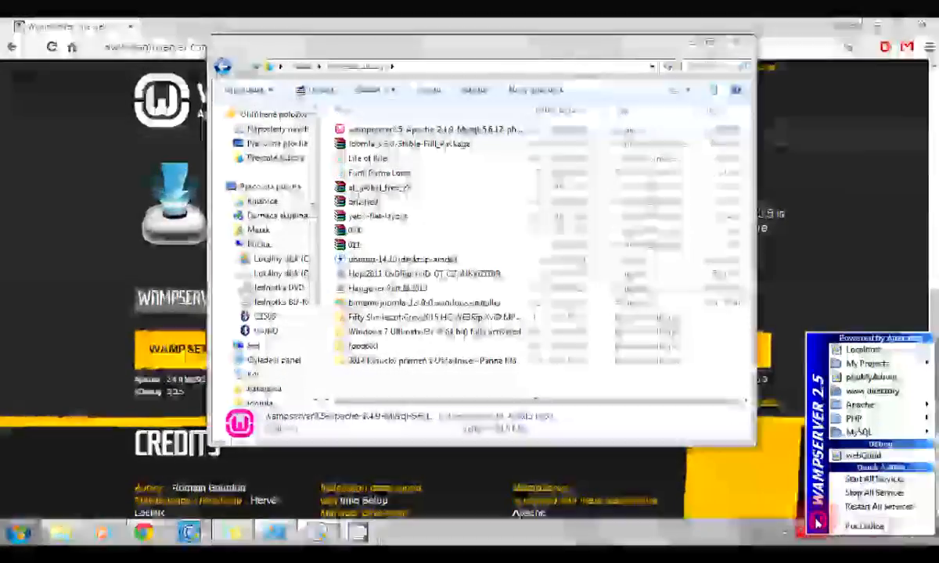
{"action": "left_click", "coordinate": [838, 487]}
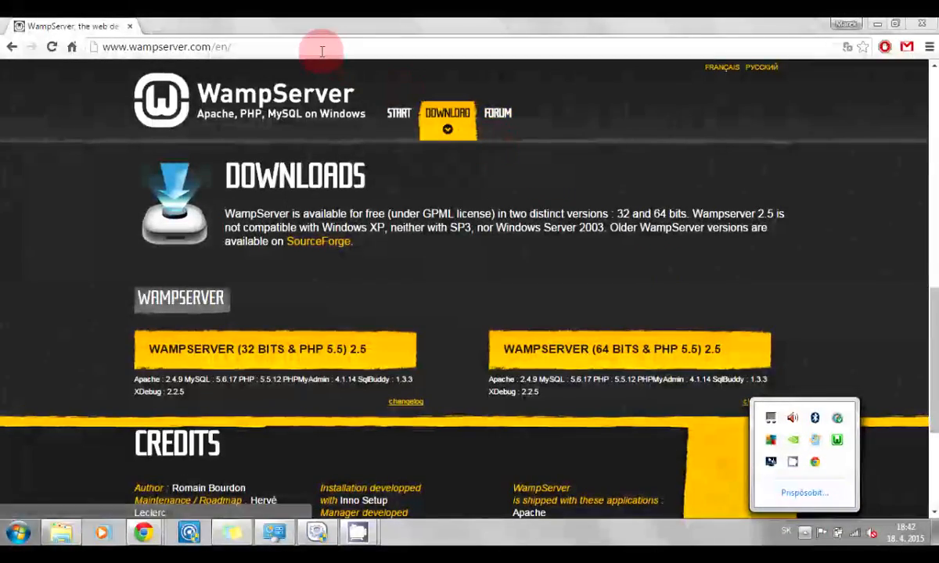
Load localhost to confirm the WampServer homepage, then go to the Joomla website
{"action": "left_click", "coordinate": [322, 48]}
{"action": "type", "text": "localhost"}
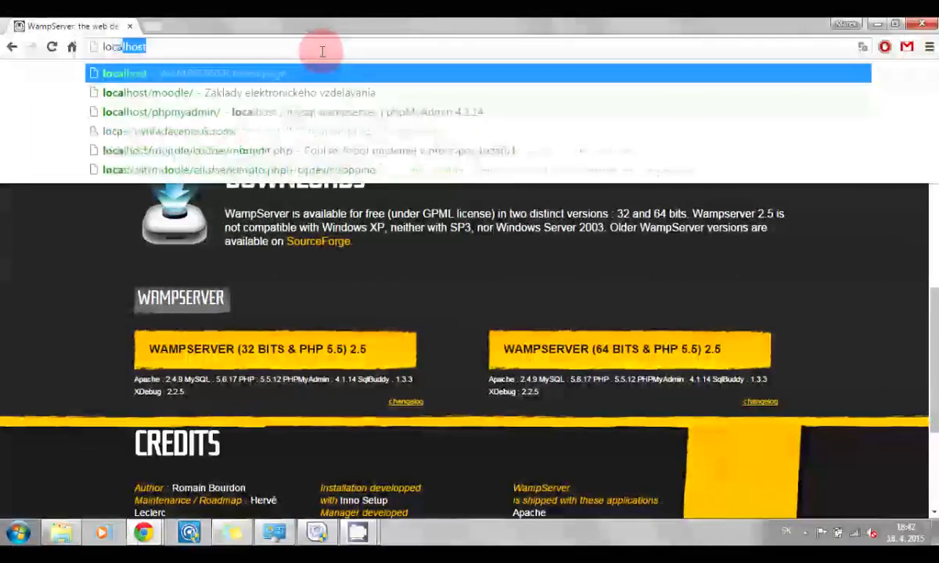
{"action": "key", "text": "Return"}
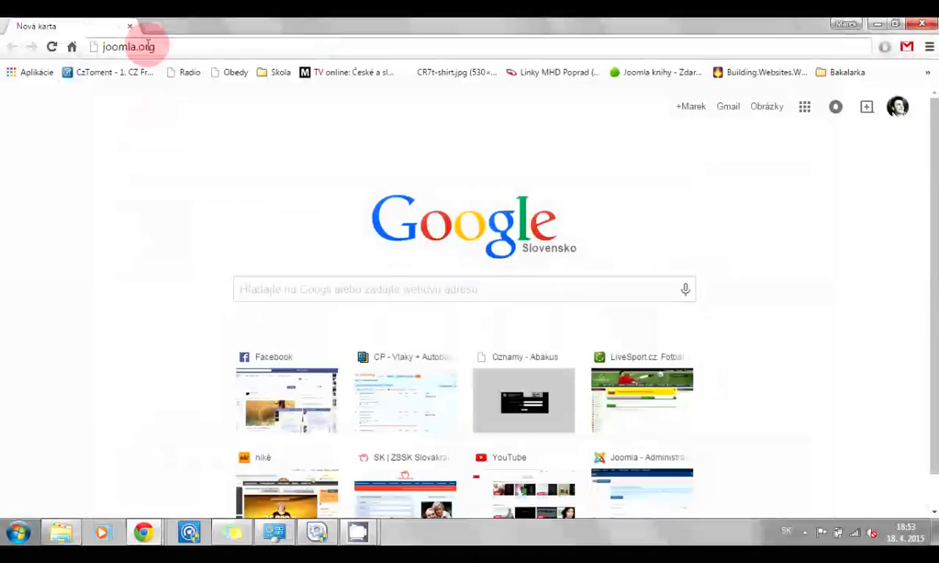
{"action": "key", "text": "Return"}
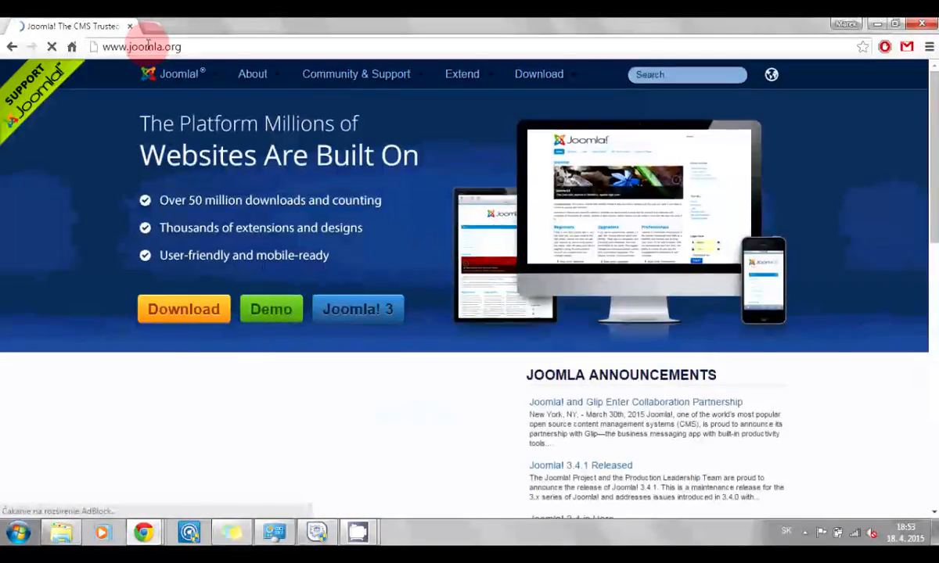
Download the Joomla 3.3.0 full package ZIP and bring up the Downloads folder
{"action": "mouse_move", "coordinate": [550, 74]}
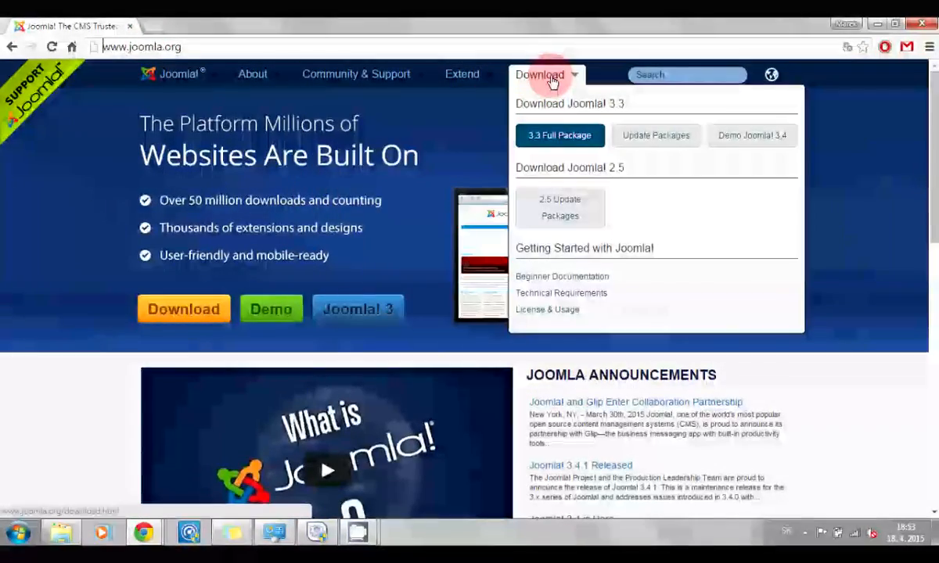
{"action": "left_click", "coordinate": [559, 140]}
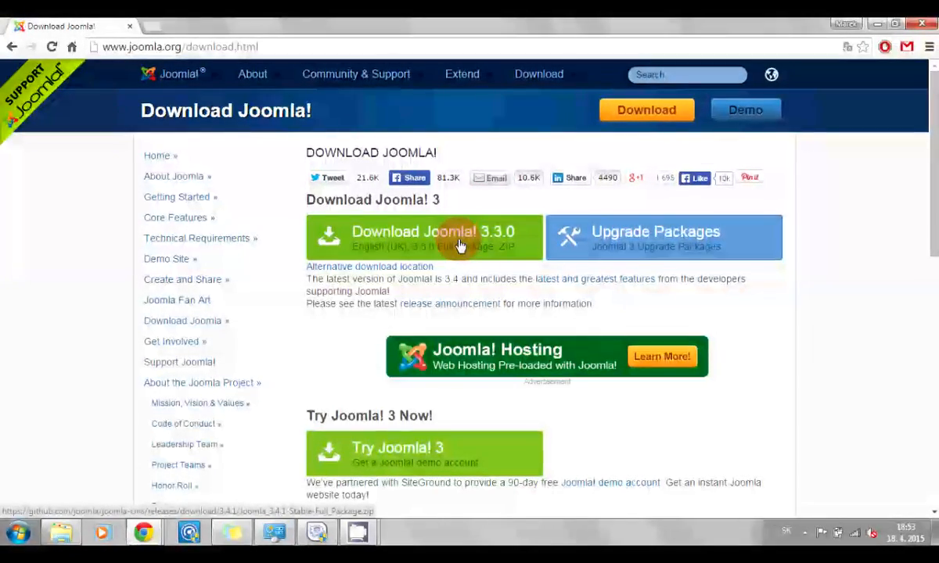
{"action": "left_click", "coordinate": [64, 533]}
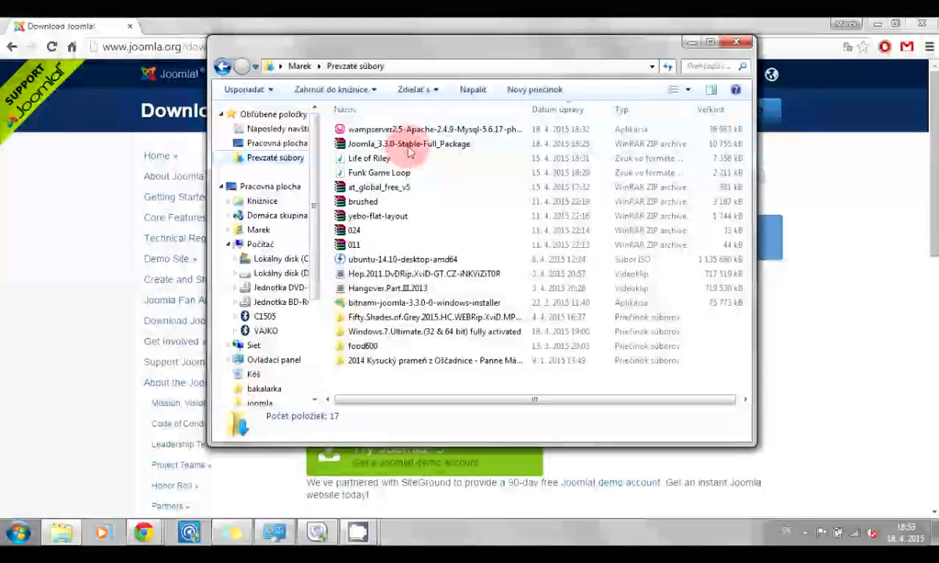
{"action": "right_click", "coordinate": [409, 149]}
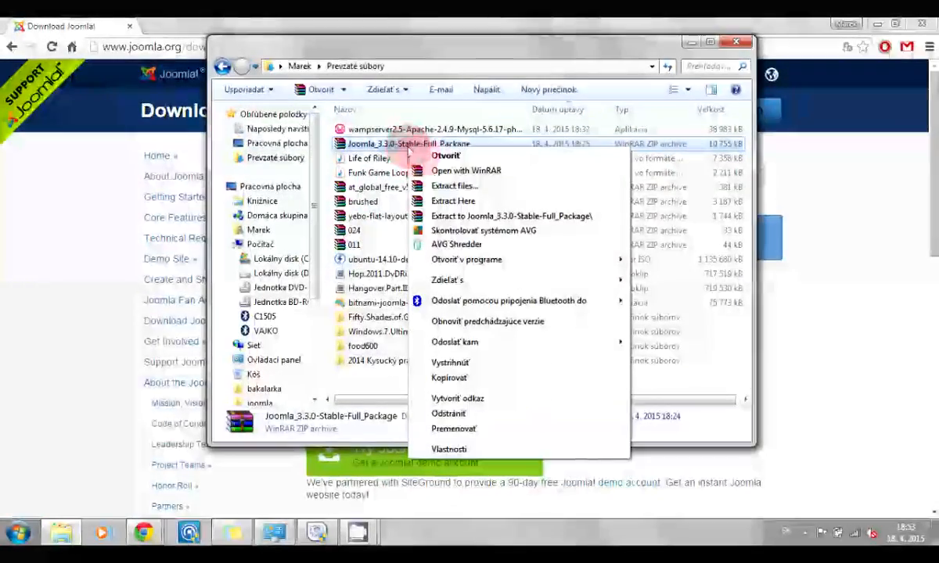
{"action": "left_click", "coordinate": [458, 190]}
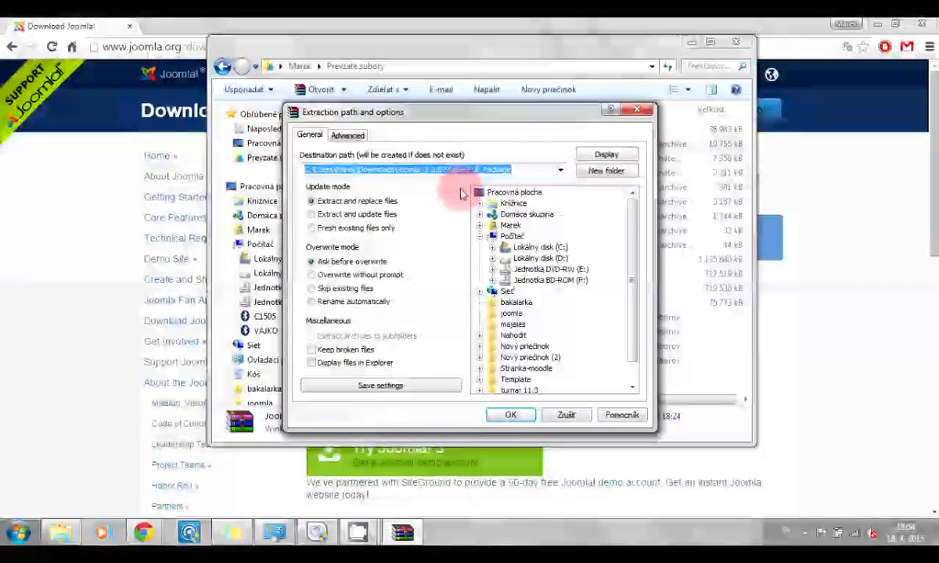
{"action": "left_click", "coordinate": [492, 248]}
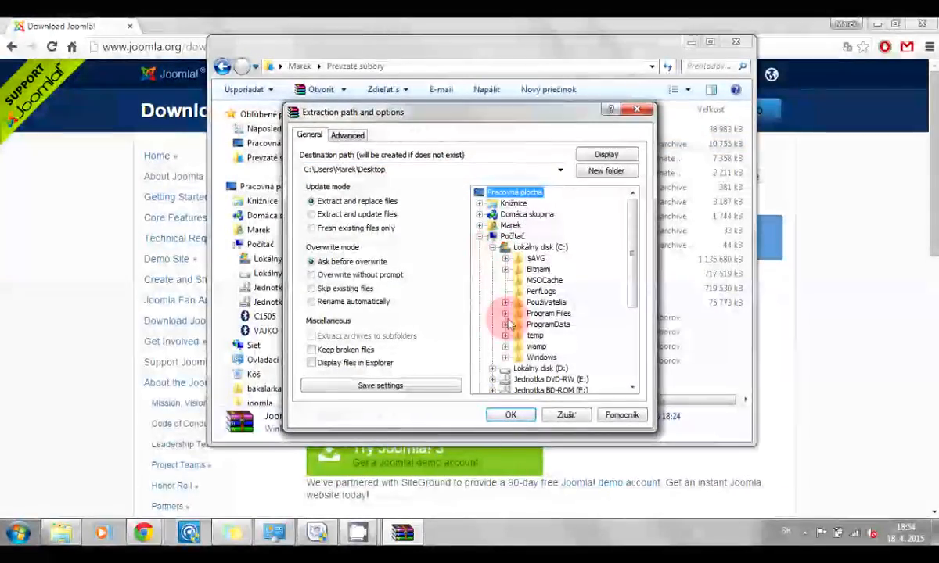
{"action": "left_click", "coordinate": [506, 347]}
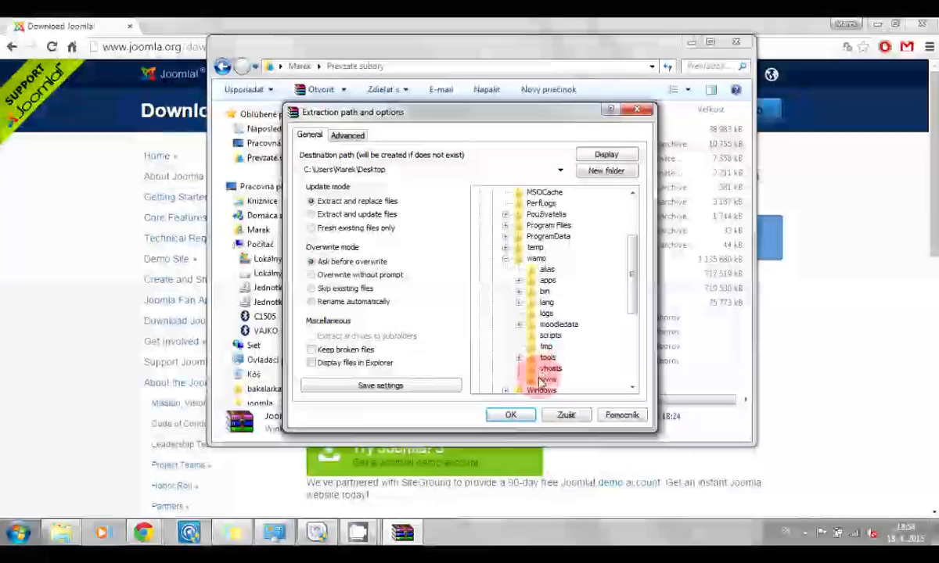
{"action": "left_click", "coordinate": [540, 381]}
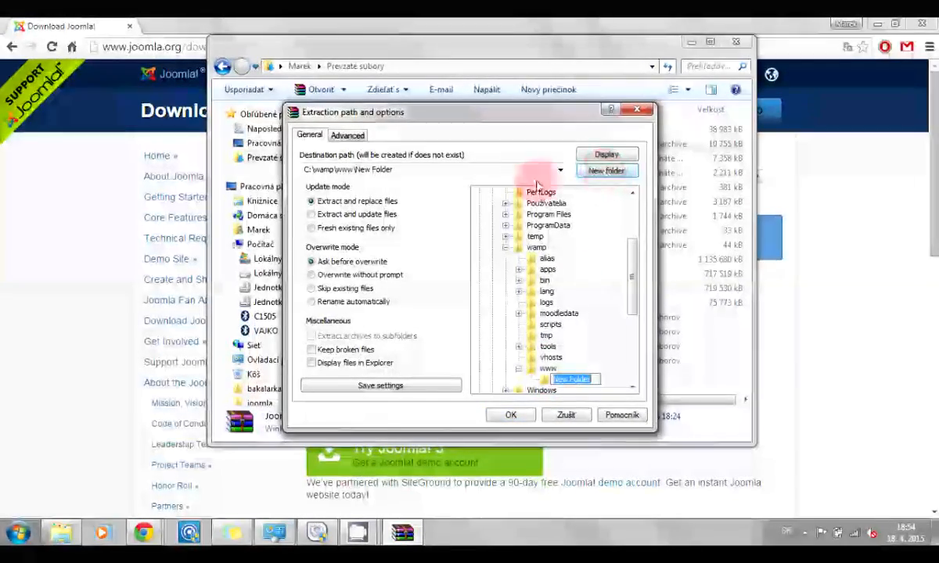
{"action": "left_click", "coordinate": [372, 172]}
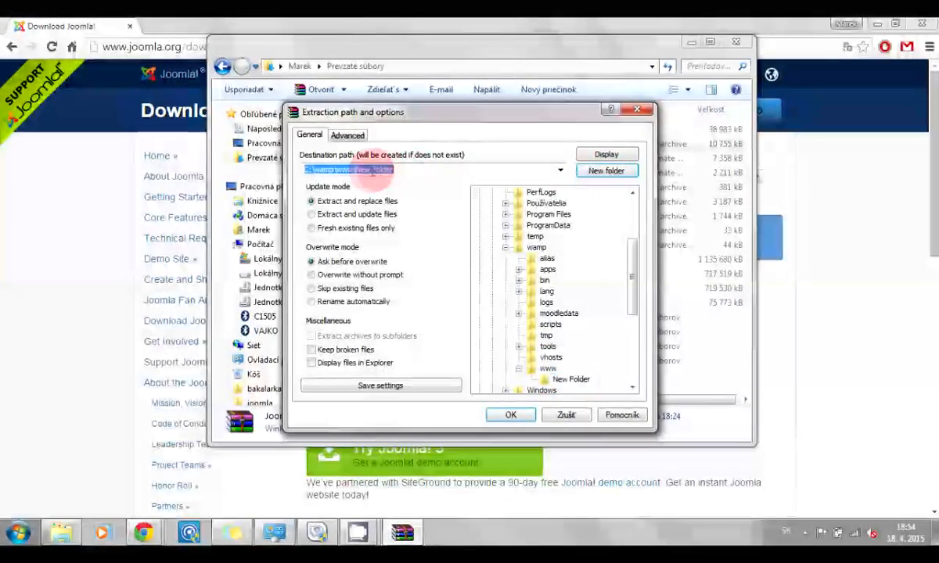
{"action": "left_click", "coordinate": [574, 382]}
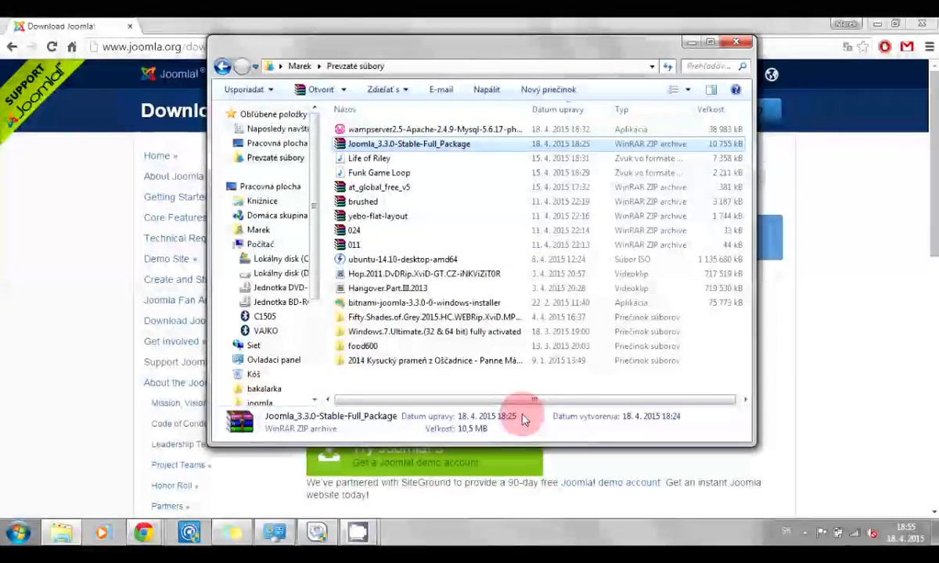
Load localhost and launch the Joomla project's web installer
{"action": "left_click", "coordinate": [167, 45]}
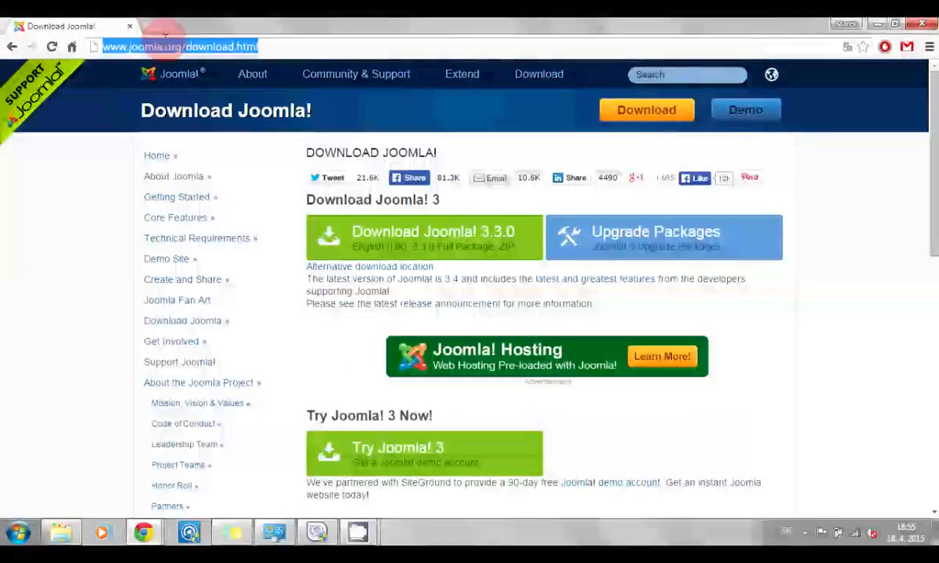
{"action": "type", "text": "localhost"}
{"action": "key", "text": "Return"}
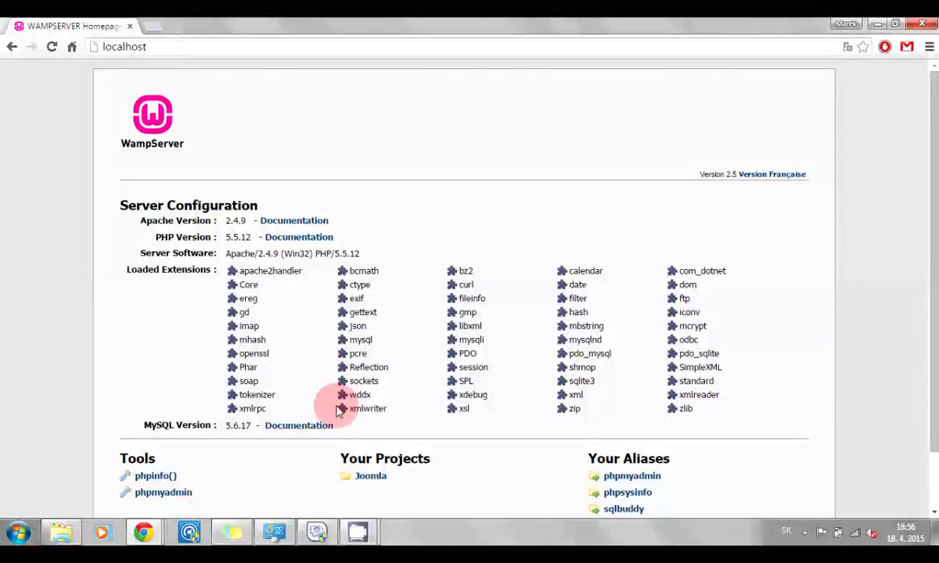
{"action": "left_click", "coordinate": [372, 477]}
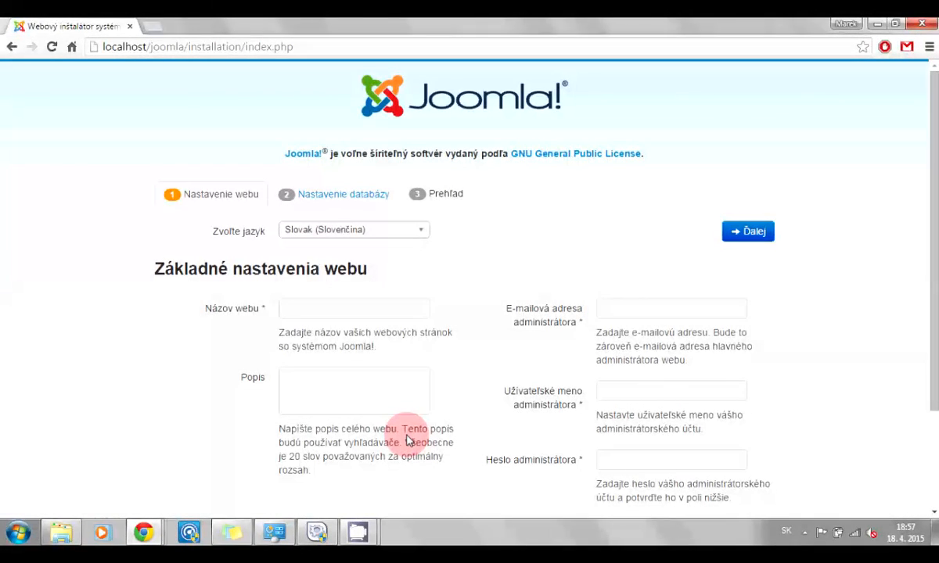
Enter site name skuska, the admin e-mail, username user, and the admin password twice
{"action": "left_click", "coordinate": [361, 310]}
{"action": "type", "text": "skuska"}
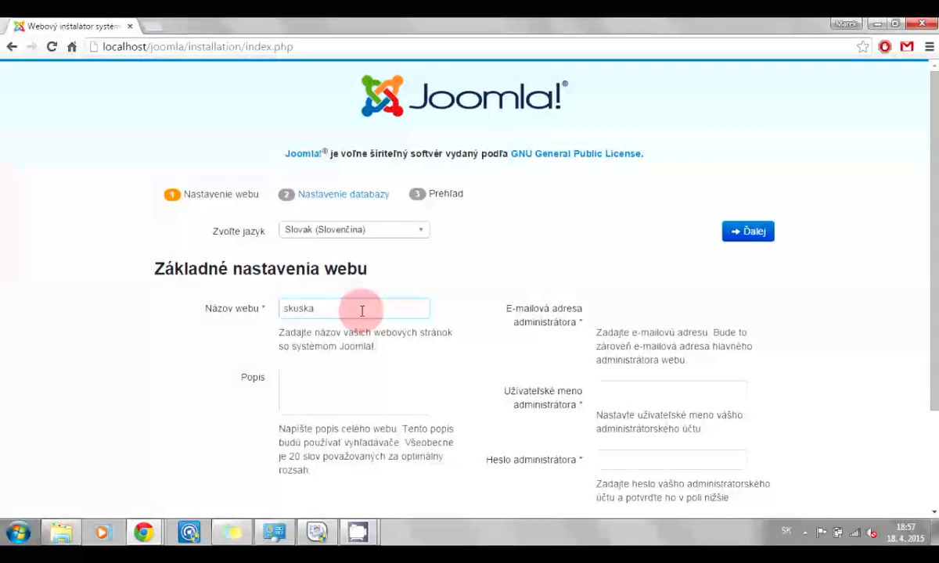
{"action": "left_click", "coordinate": [639, 310]}
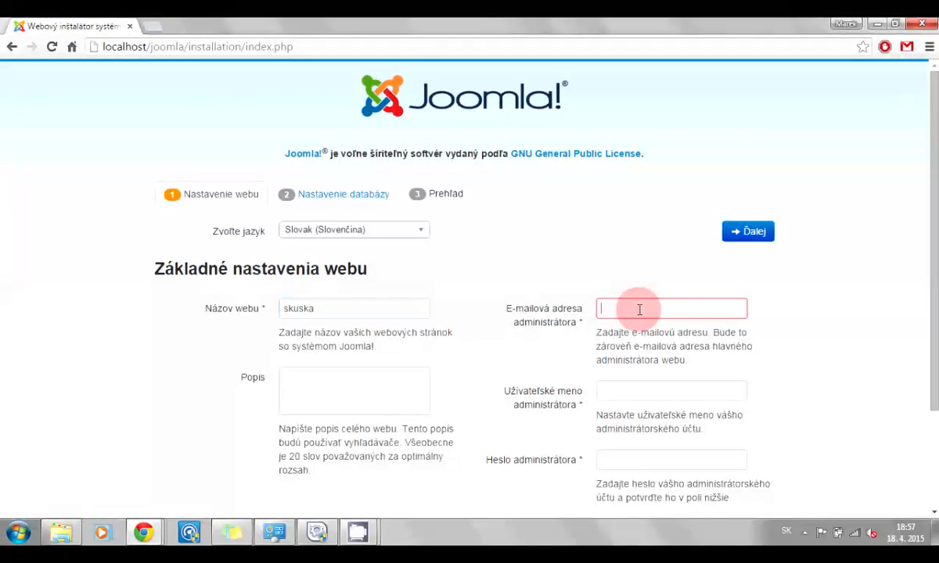
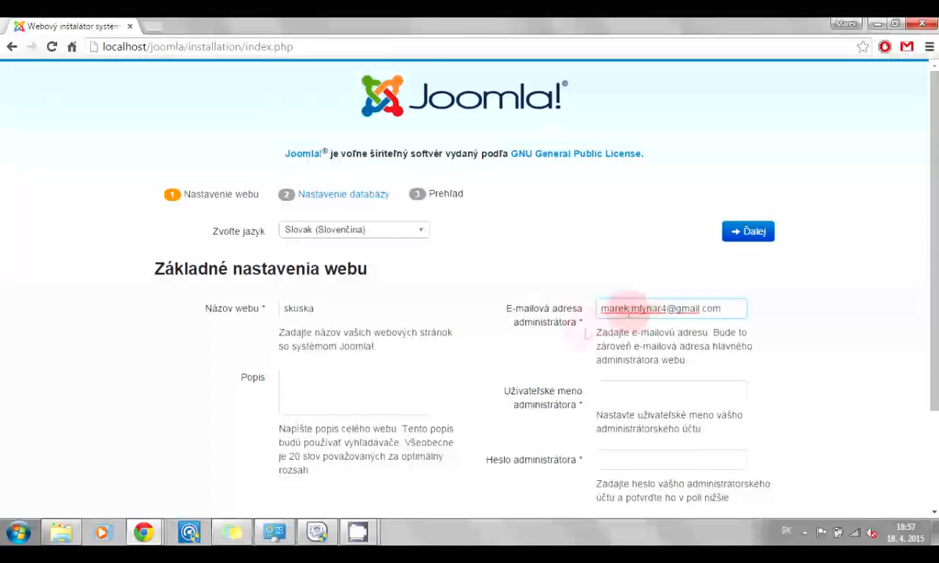
{"action": "left_click", "coordinate": [622, 391]}
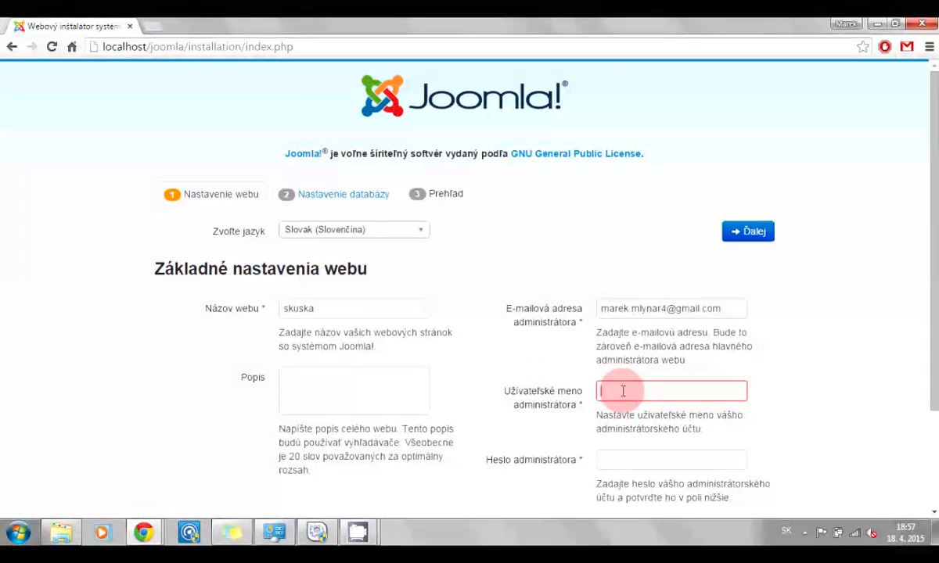
{"action": "type", "text": "user"}
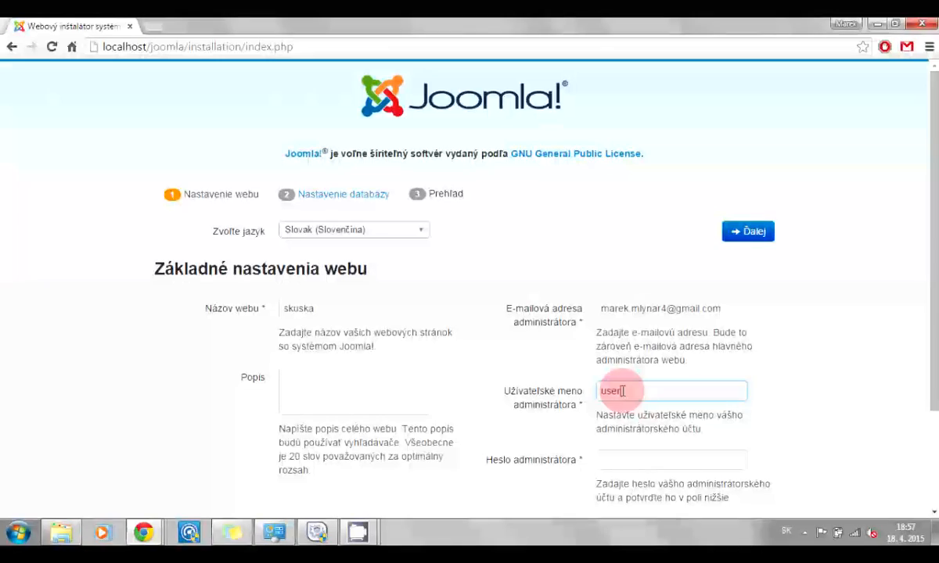
{"action": "left_click", "coordinate": [623, 454]}
{"action": "type", "text": "12345"}
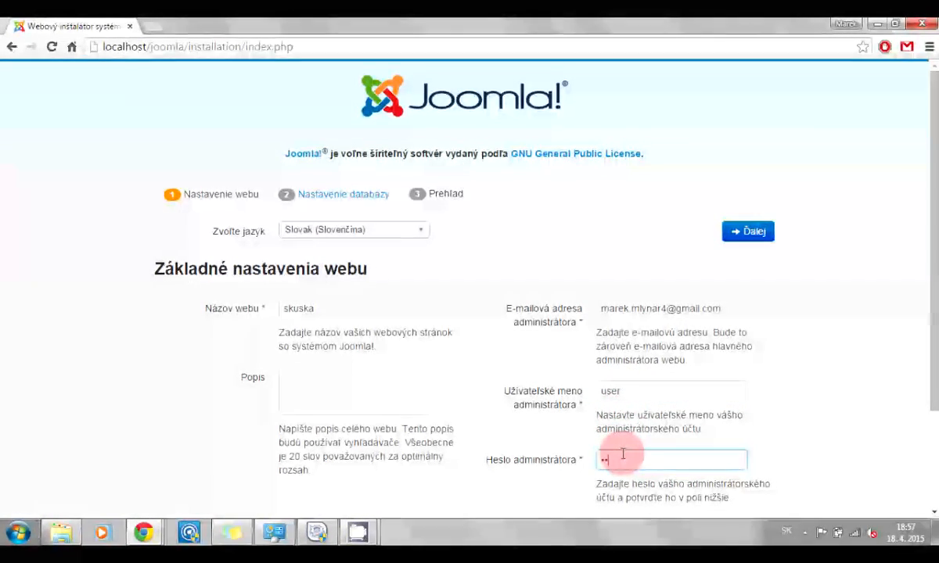
{"action": "scroll", "coordinate": [623, 454], "scroll_direction": "down", "scroll_amount": 3}
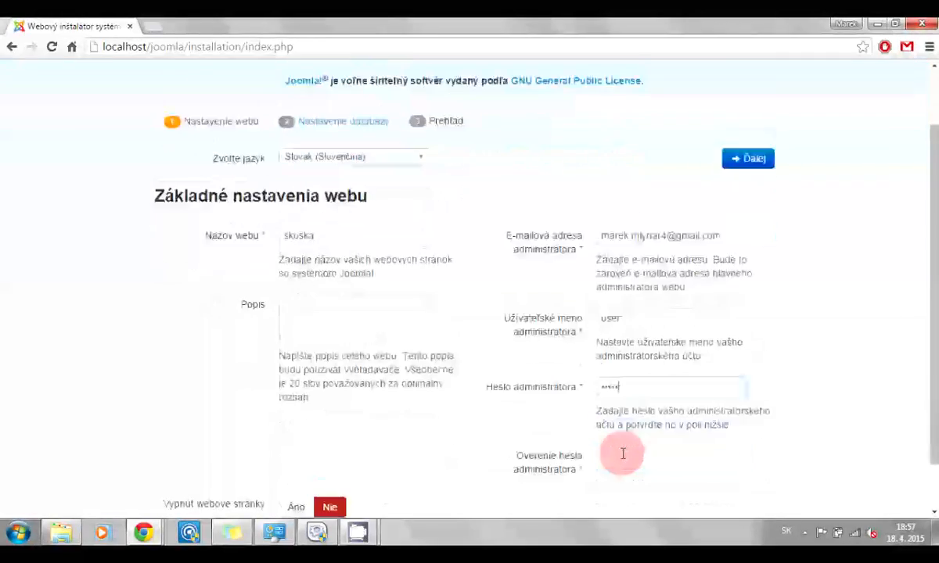
{"action": "left_click", "coordinate": [626, 413]}
{"action": "type", "text": "12"}
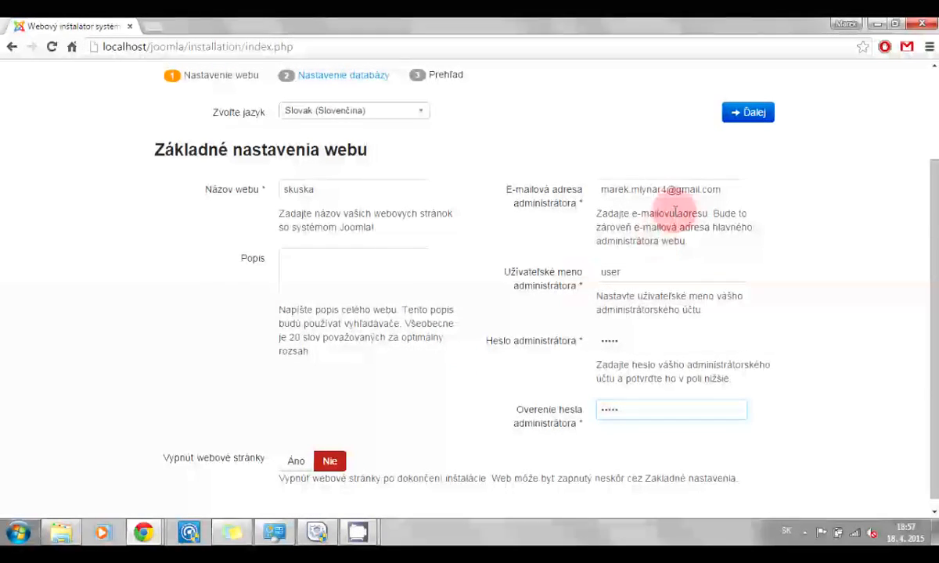
Advance to the database settings step and review the prefilled MySQLi and localhost fields
{"action": "left_click", "coordinate": [749, 114]}
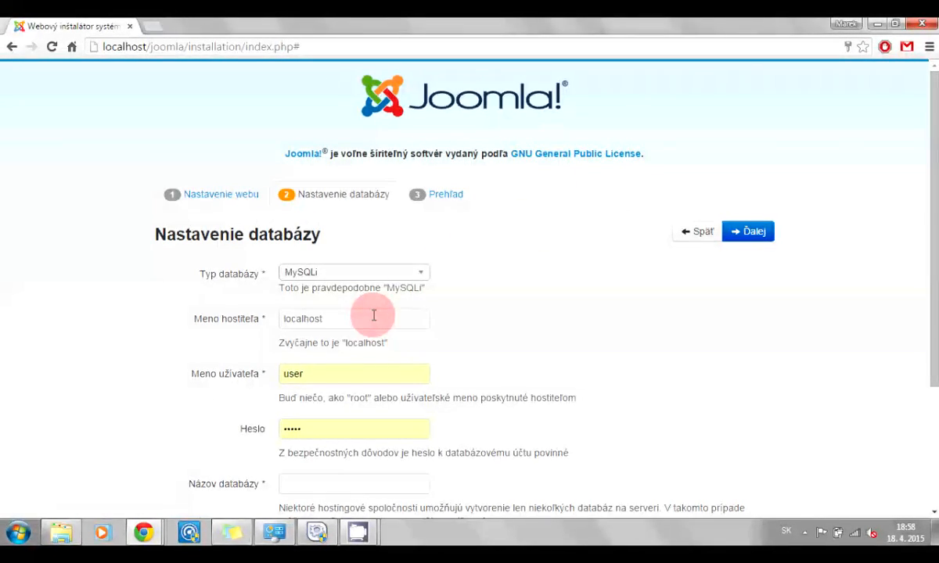
{"action": "scroll", "coordinate": [374, 315], "scroll_direction": "down", "scroll_amount": 2}
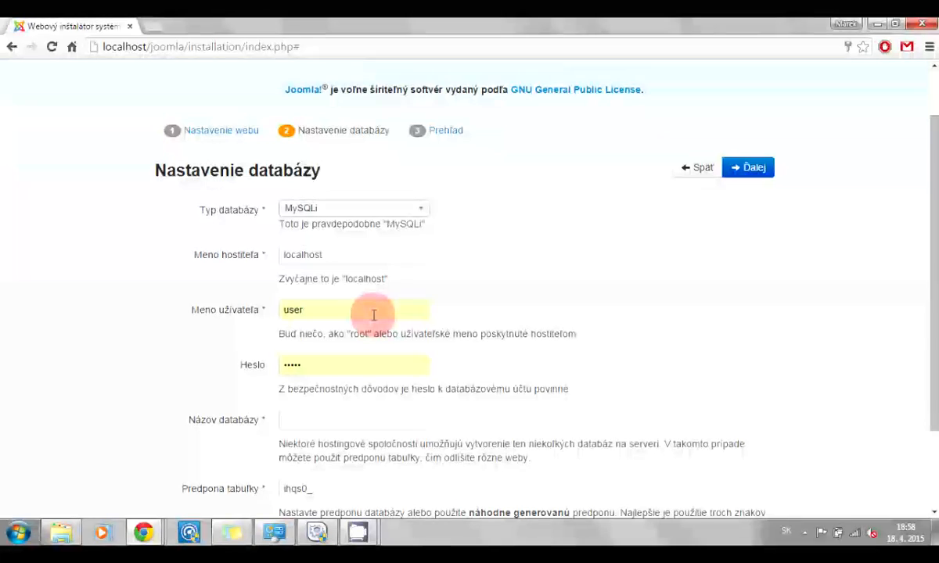
{"action": "left_click", "coordinate": [153, 30]}
Load the localhost homepage in the new tab and open phpMyAdmin from it
{"action": "type", "text": "lo"}
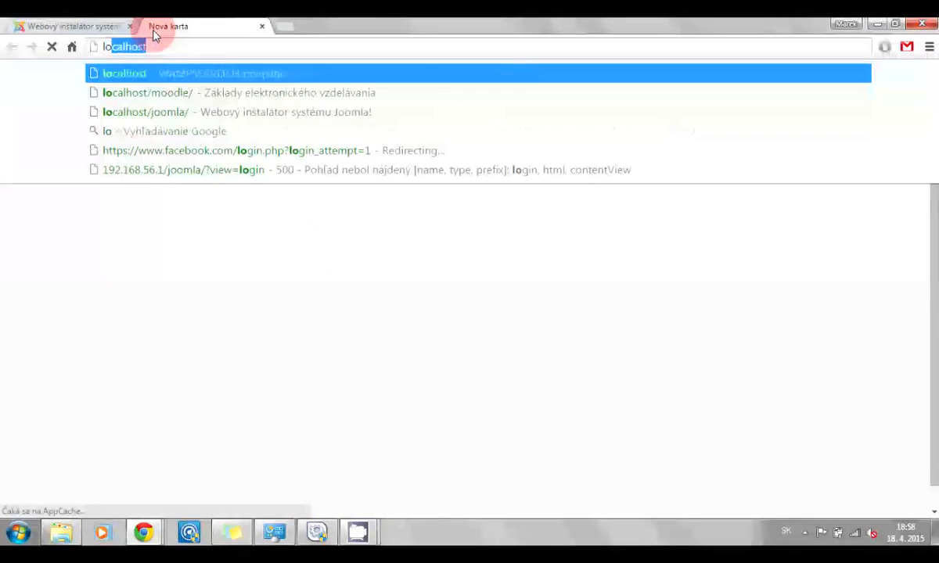
{"action": "type", "text": "lca"}
{"action": "key", "text": "BackSpace"}
{"action": "key", "text": "BackSpace"}
{"action": "key", "text": "BackSpace"}
{"action": "type", "text": "cal"}
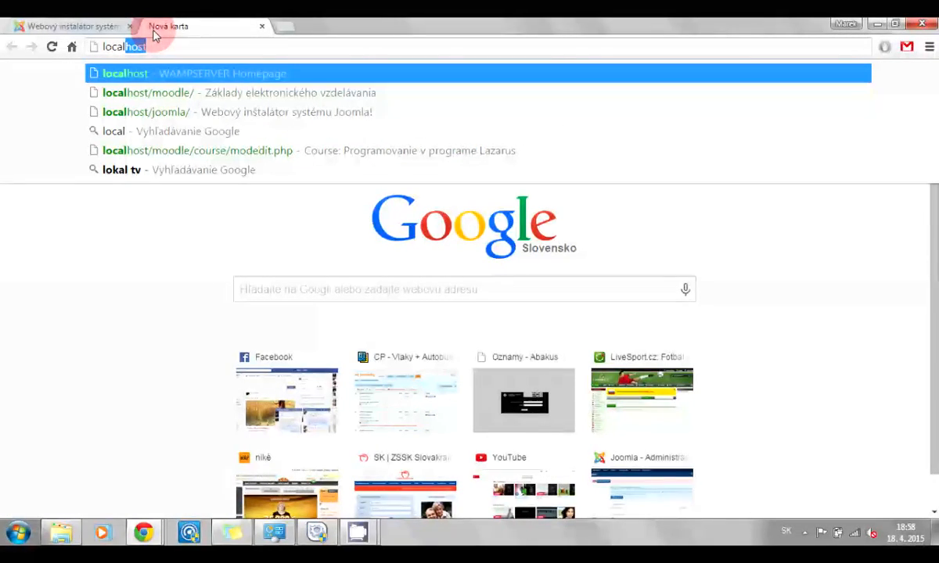
{"action": "key", "text": "Return"}
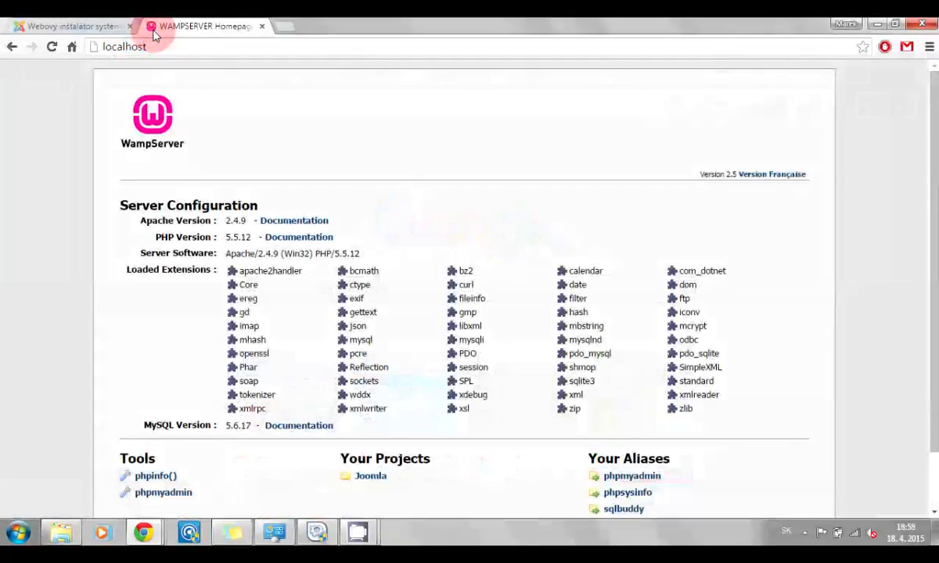
{"action": "left_click", "coordinate": [163, 494]}
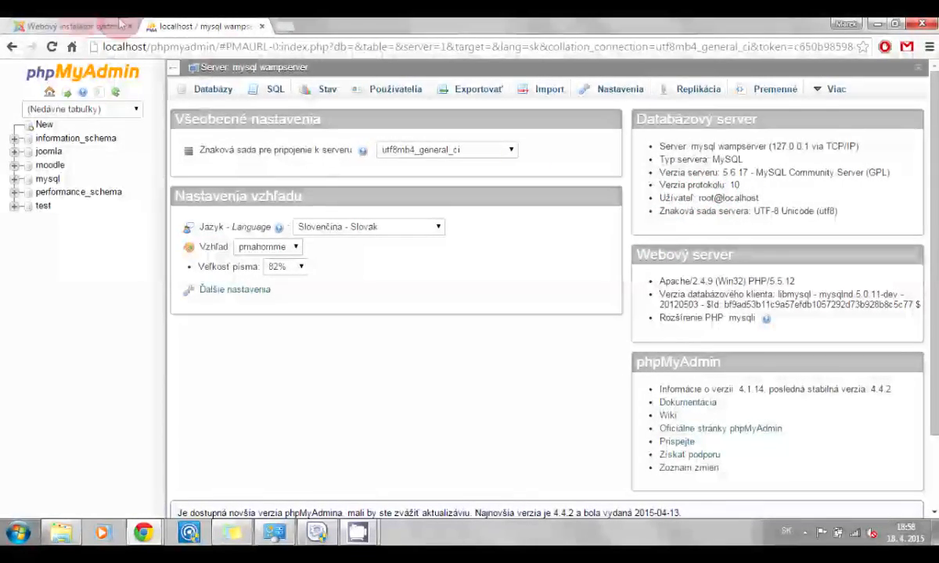
Change the Joomla database username from user to root, leaving the password empty
{"action": "left_click", "coordinate": [78, 24]}
{"action": "double_click", "coordinate": [300, 309]}
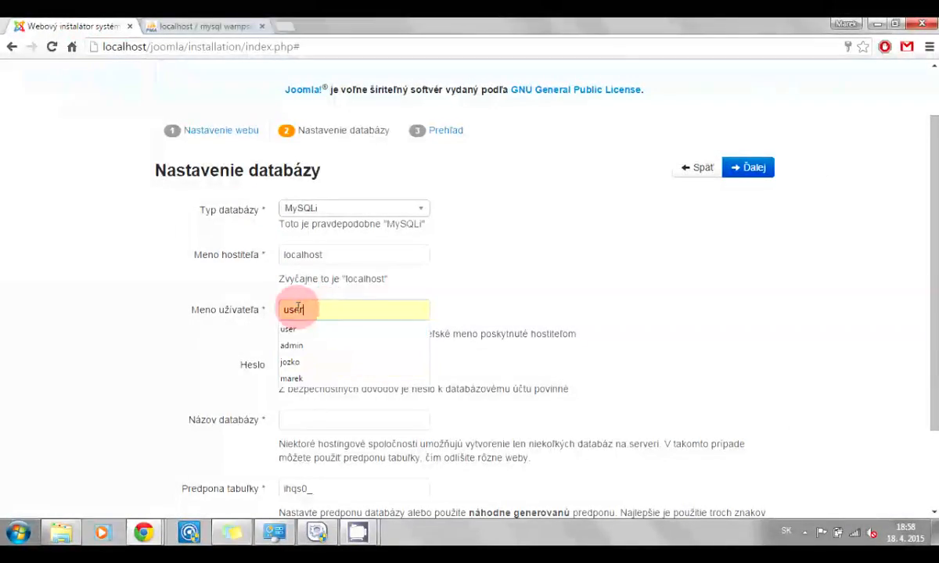
{"action": "type", "text": "root"}
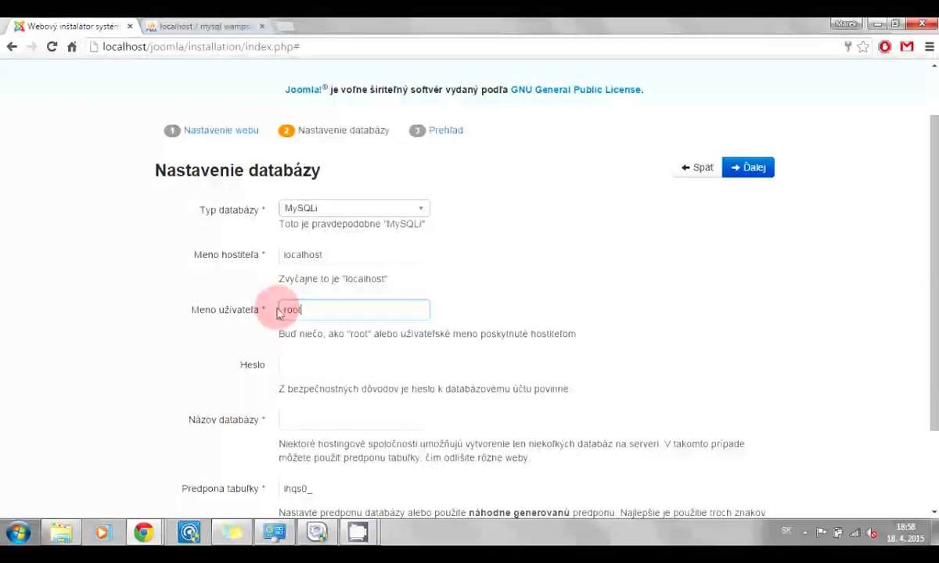
{"action": "left_click", "coordinate": [309, 372]}
{"action": "scroll", "coordinate": [310, 373], "scroll_direction": "down", "scroll_amount": 1}
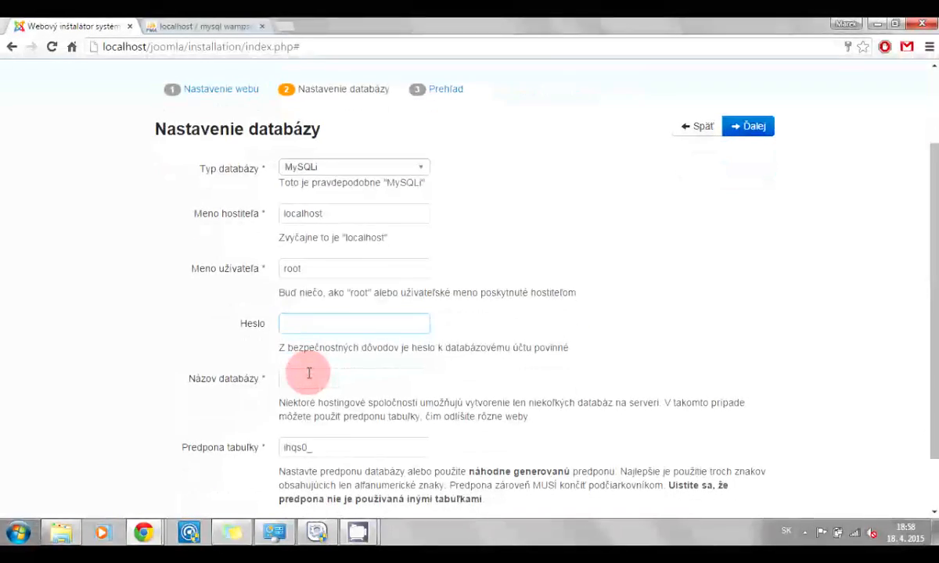
{"action": "left_click", "coordinate": [186, 29]}
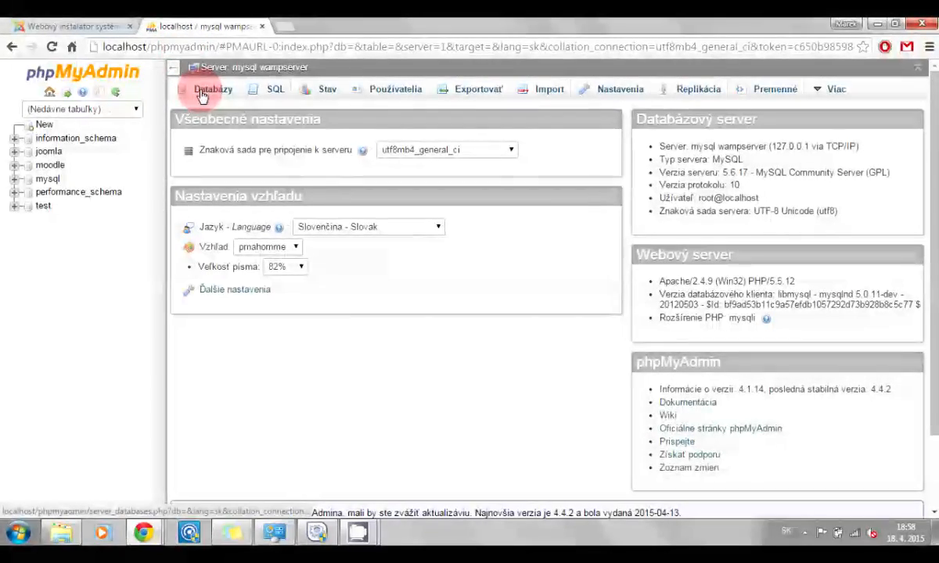
Create a new MySQL database named 'skuska' in phpMyAdmin, then return to the Joomla installer
{"action": "left_click", "coordinate": [201, 91]}
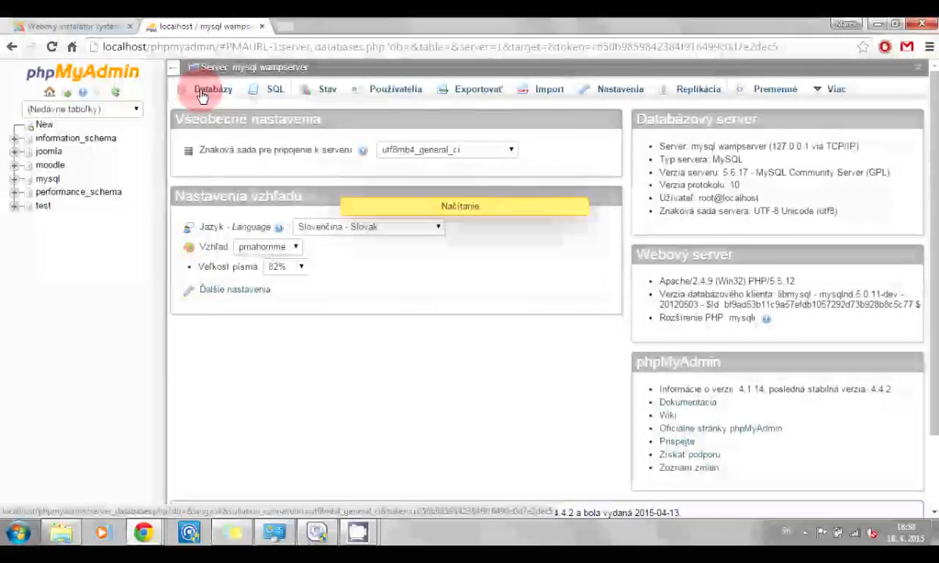
{"action": "left_click", "coordinate": [225, 194]}
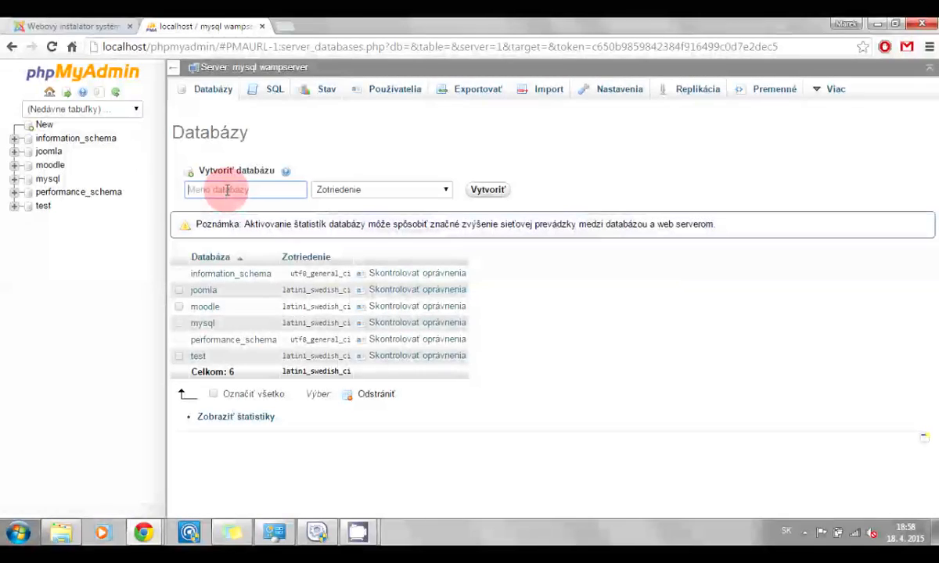
{"action": "type", "text": "J"}
{"action": "key", "text": "BackSpace"}
{"action": "type", "text": "sk"}
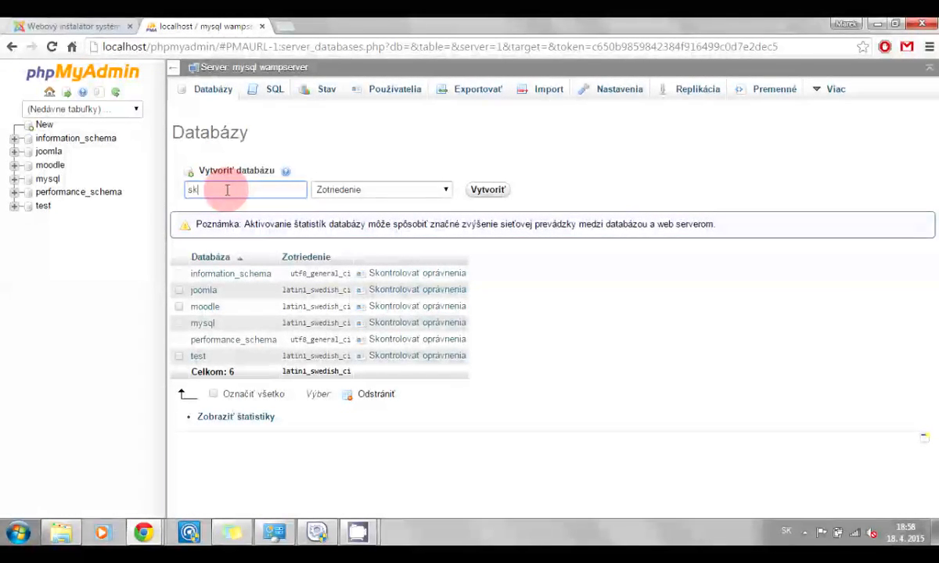
{"action": "type", "text": "uska"}
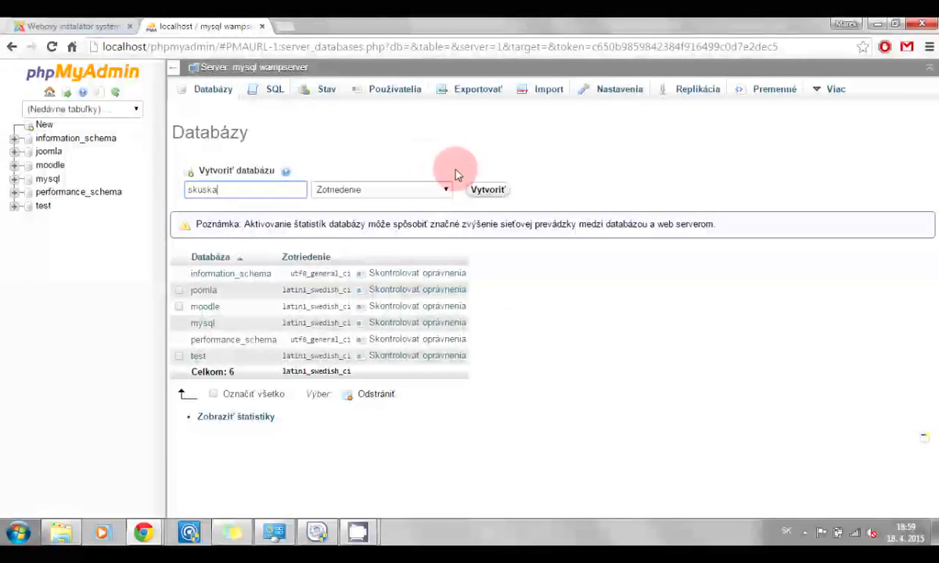
{"action": "left_click", "coordinate": [486, 193]}
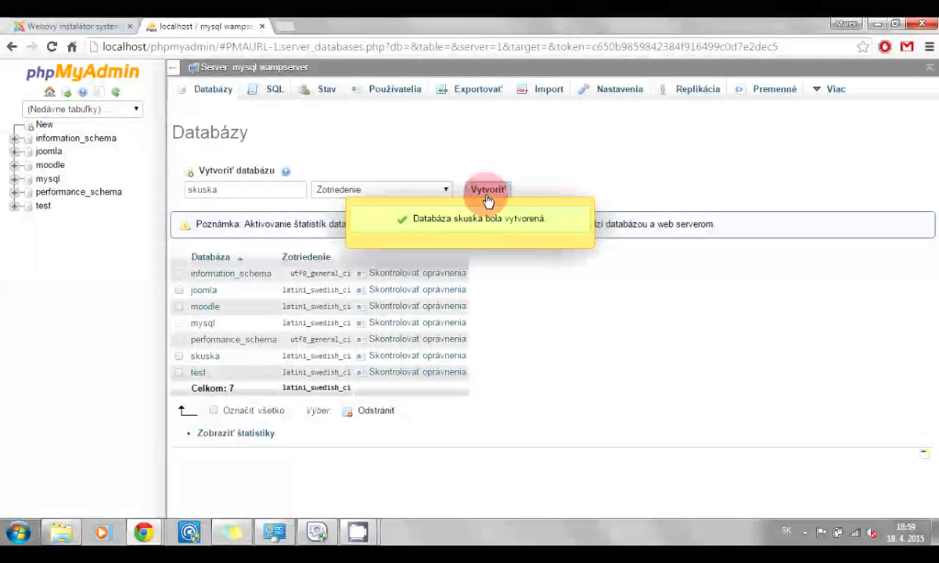
{"action": "left_click", "coordinate": [78, 26]}
Enter 'skuska' as the database name in the installer's database settings
{"action": "left_click", "coordinate": [331, 379]}
{"action": "type", "text": "skuska"}
{"action": "scroll", "coordinate": [334, 381], "scroll_direction": "down", "scroll_amount": 2}
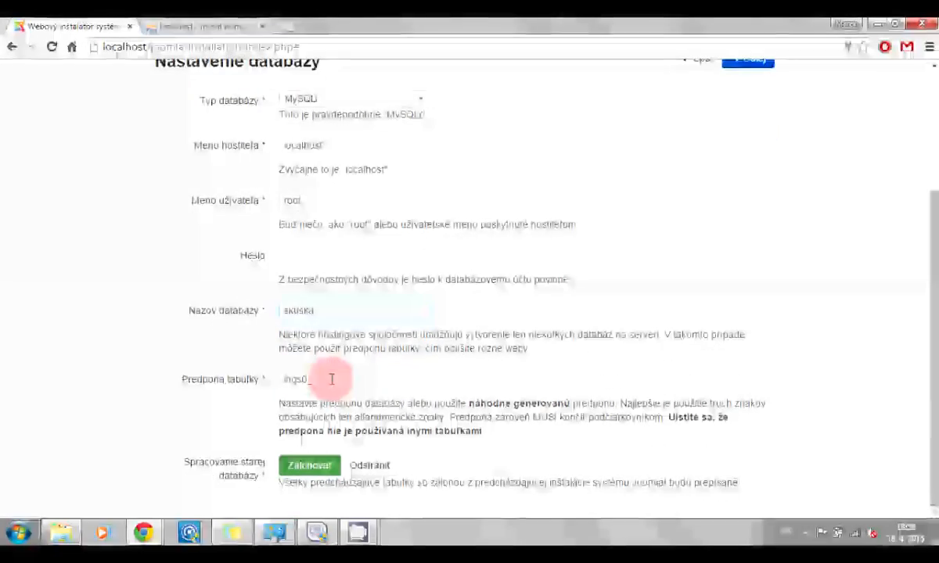
{"action": "scroll", "coordinate": [495, 384], "scroll_direction": "up", "scroll_amount": 3}
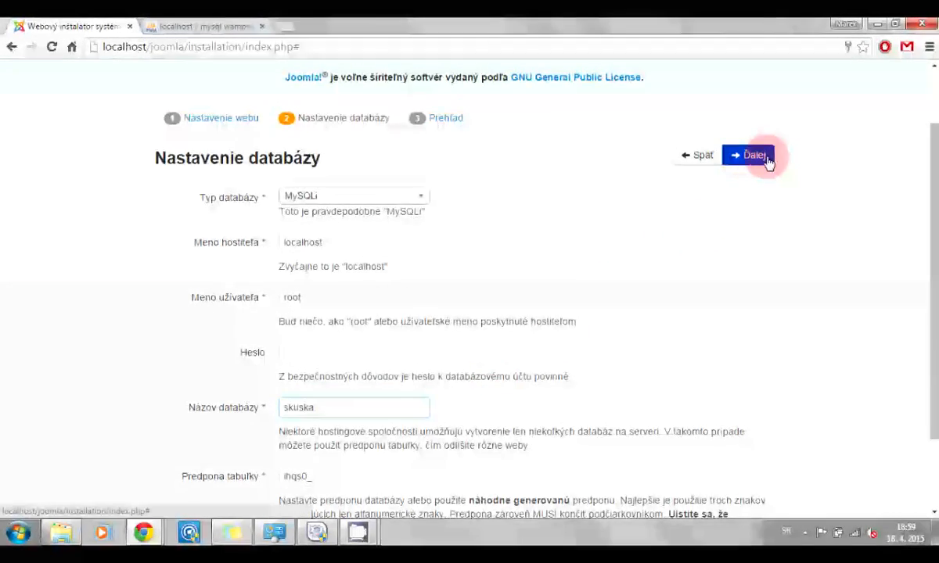
Advance to the Prehľad overview and review the site, database and pre-installation checks
{"action": "left_click", "coordinate": [764, 156]}
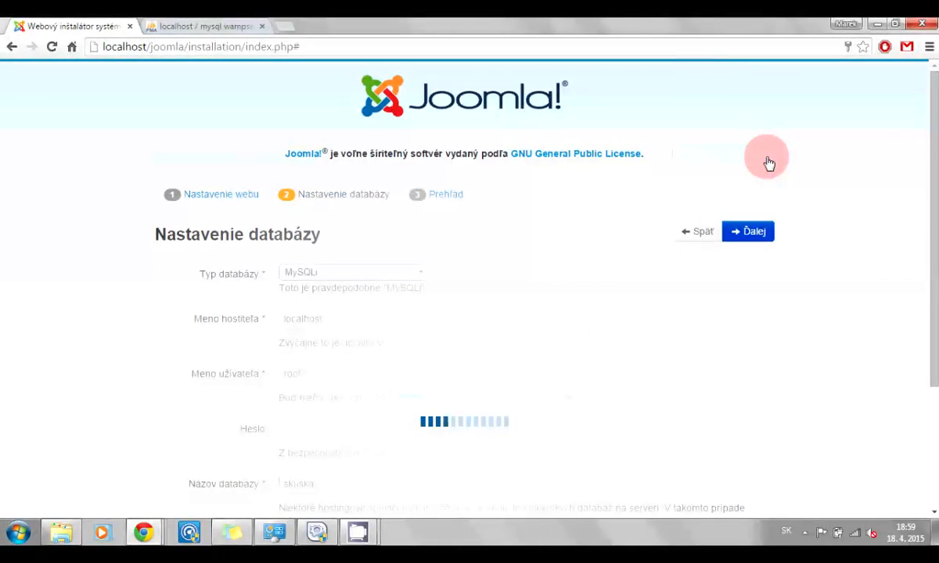
{"action": "scroll", "coordinate": [481, 258], "scroll_direction": "down", "scroll_amount": 2}
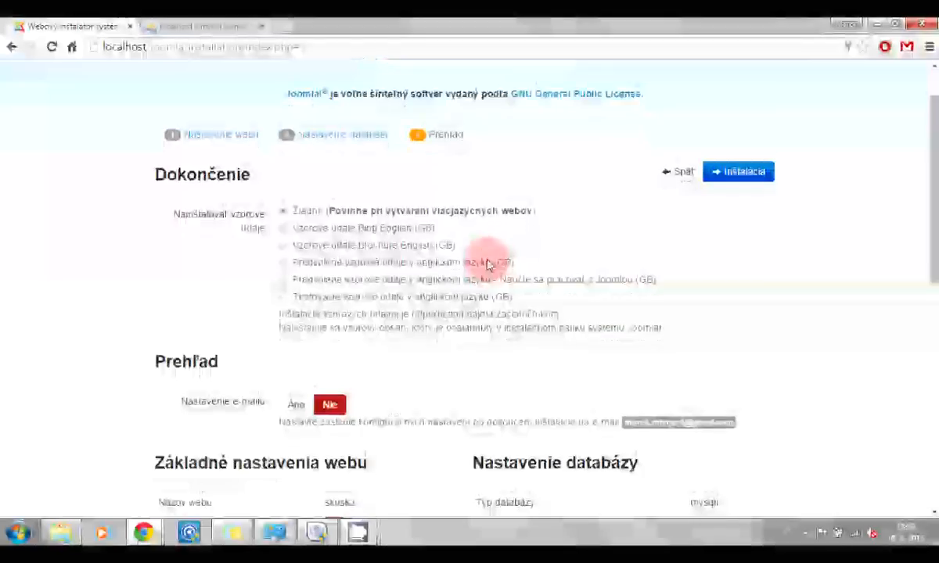
{"action": "scroll", "coordinate": [487, 264], "scroll_direction": "down", "scroll_amount": 2}
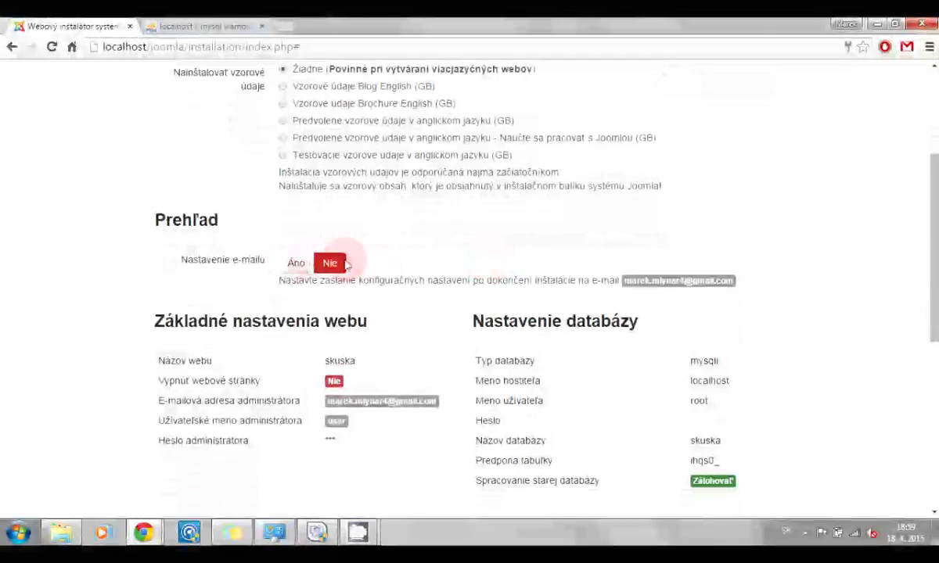
{"action": "scroll", "coordinate": [458, 285], "scroll_direction": "down", "scroll_amount": 2}
{"action": "scroll", "coordinate": [462, 282], "scroll_direction": "down", "scroll_amount": 1}
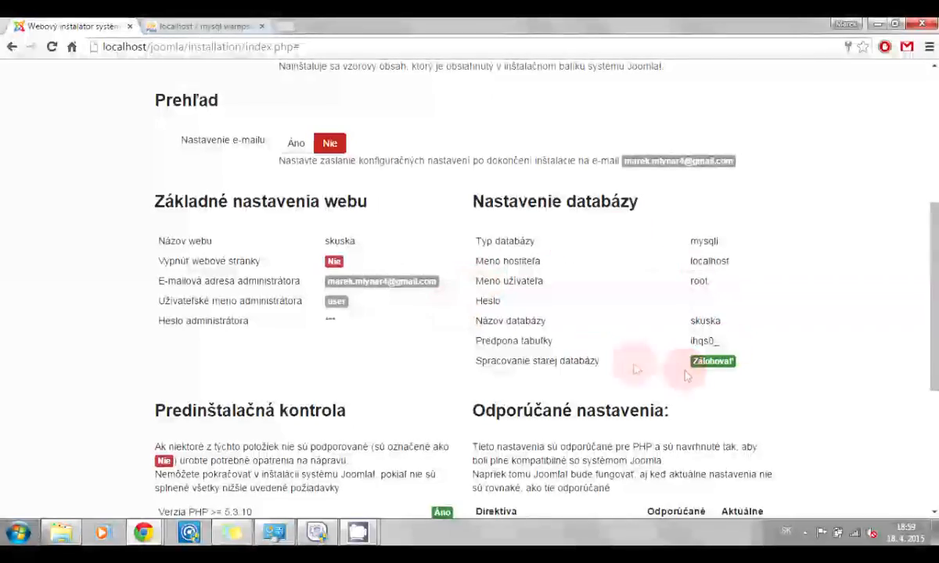
{"action": "scroll", "coordinate": [562, 306], "scroll_direction": "down", "scroll_amount": 4}
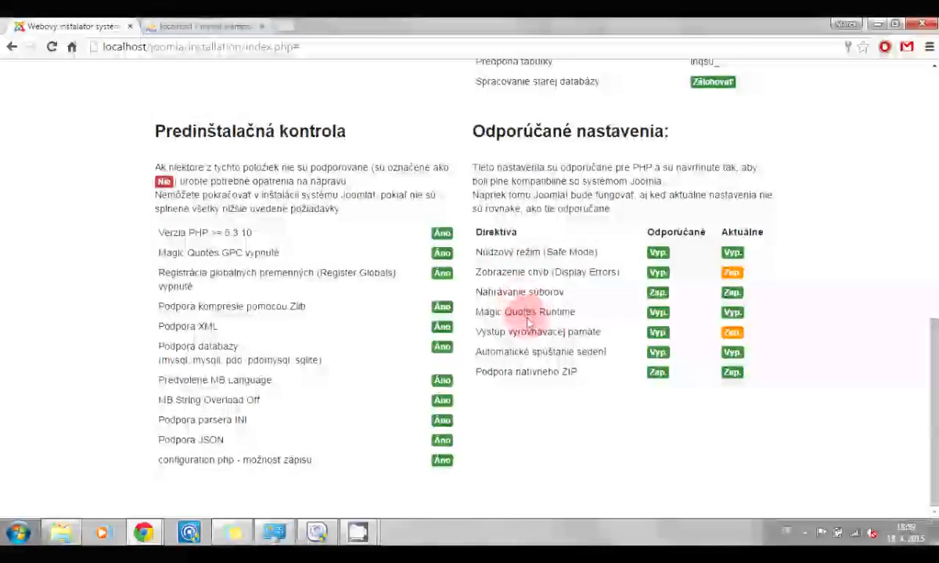
{"action": "scroll", "coordinate": [352, 455], "scroll_direction": "up", "scroll_amount": 4}
{"action": "scroll", "coordinate": [351, 456], "scroll_direction": "up", "scroll_amount": 7}
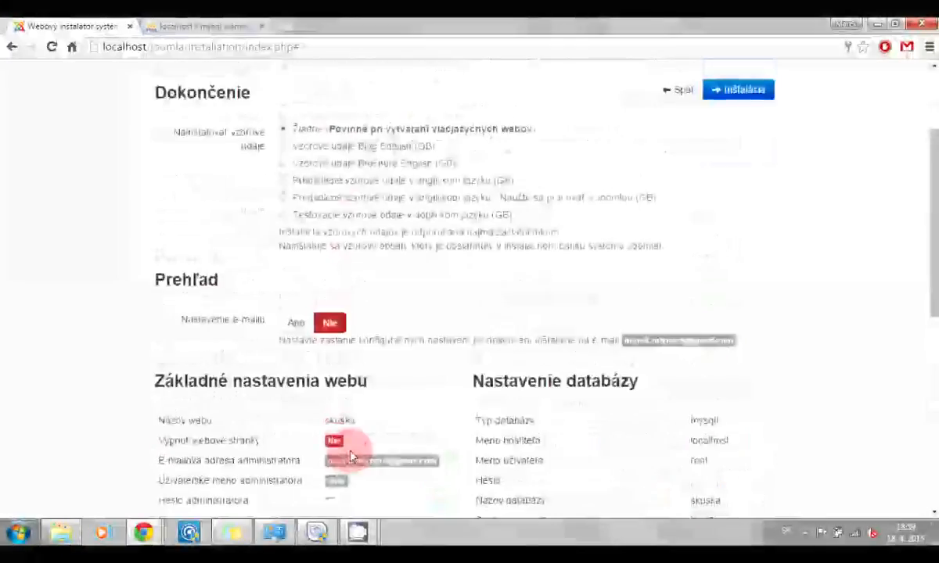
Run the Joomla installation, then remove the installation folder from the success page
{"action": "left_click", "coordinate": [742, 233]}
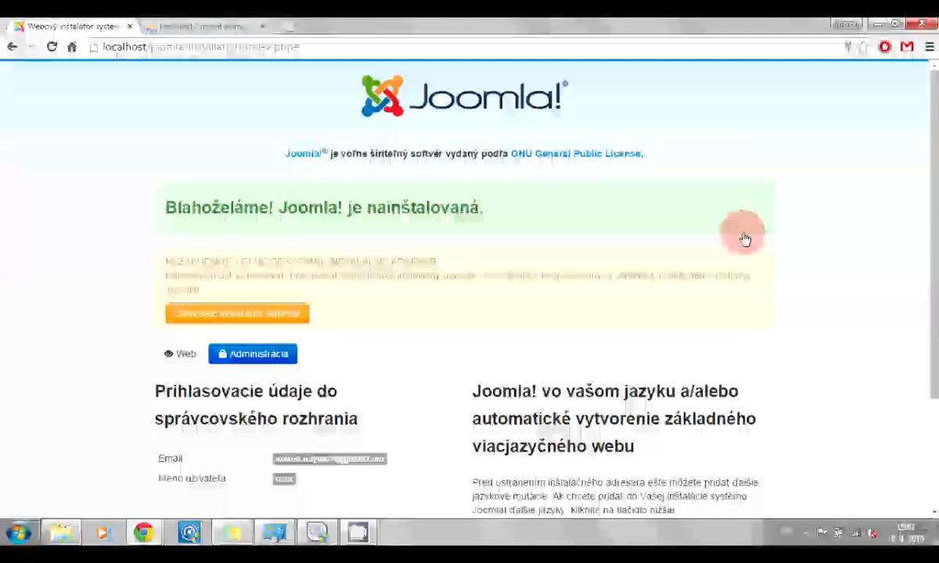
{"action": "scroll", "coordinate": [745, 240], "scroll_direction": "down", "scroll_amount": 1}
{"action": "scroll", "coordinate": [745, 240], "scroll_direction": "down", "scroll_amount": 3}
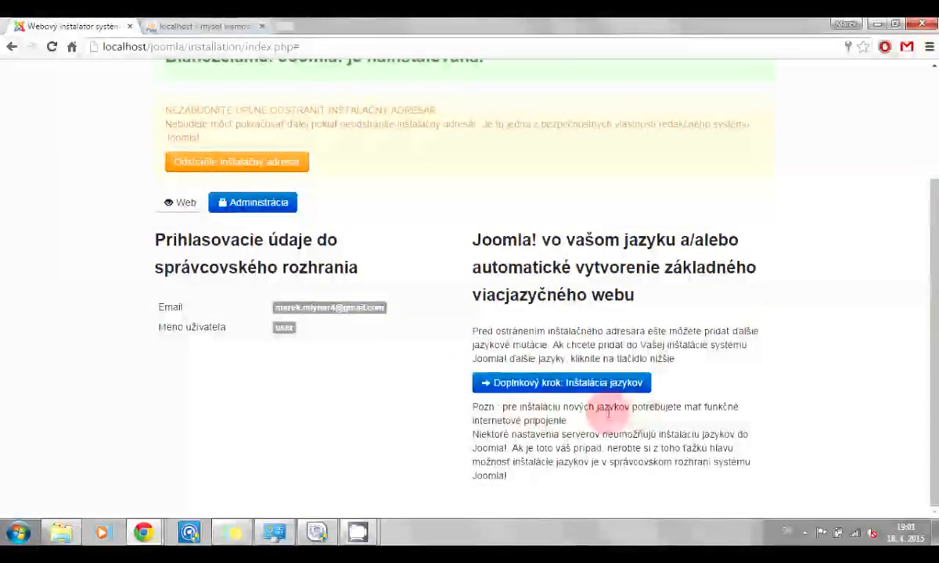
{"action": "scroll", "coordinate": [469, 366], "scroll_direction": "up", "scroll_amount": 3}
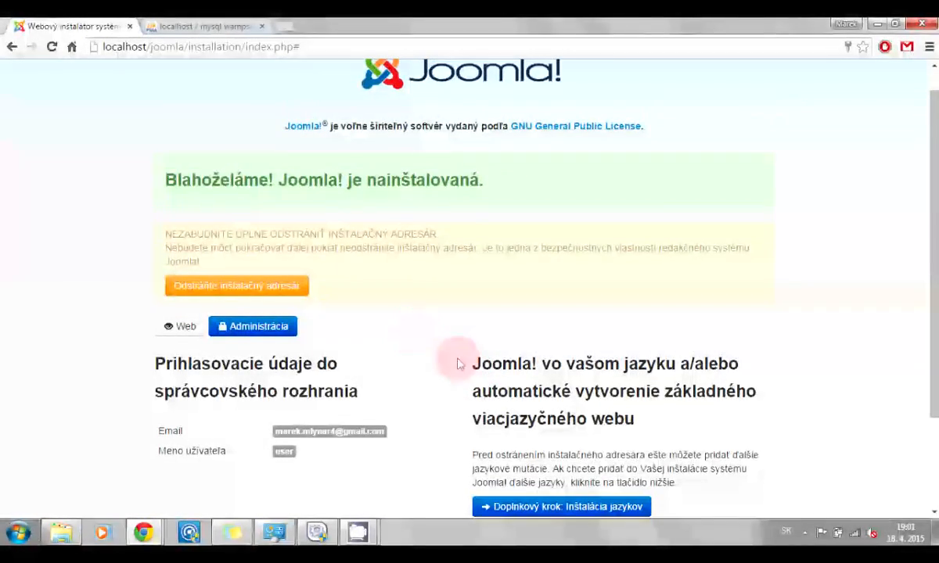
{"action": "left_click", "coordinate": [278, 291]}
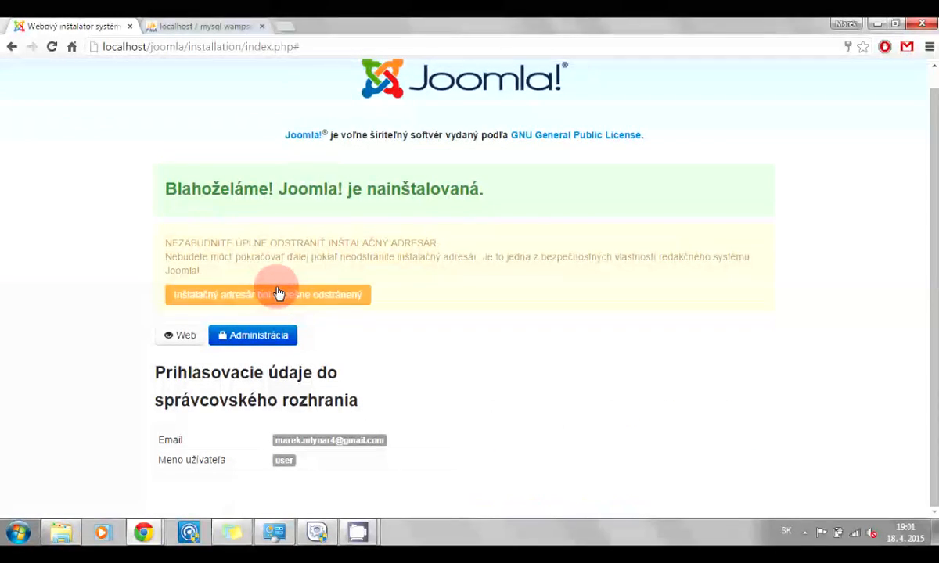